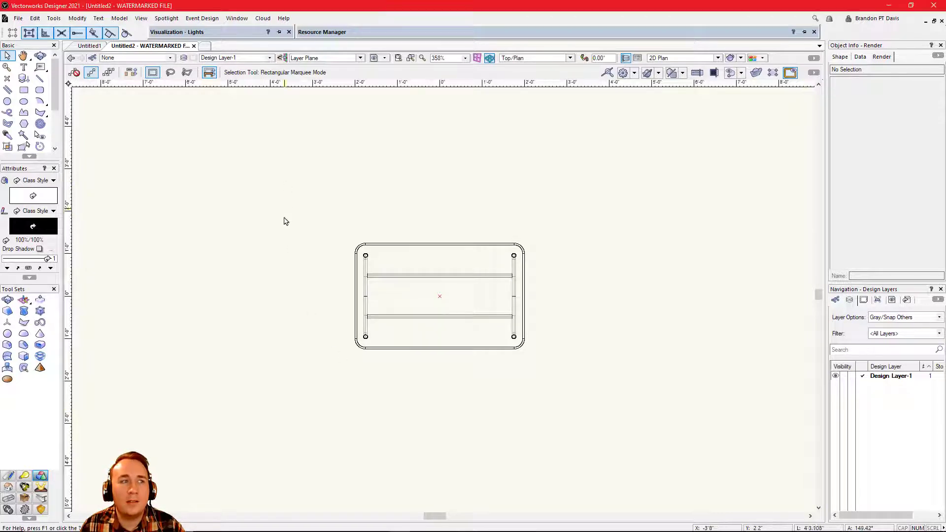
Step: Select all parts of the table model, leaving out the locked object
{"action": "key", "text": "shift+c"}
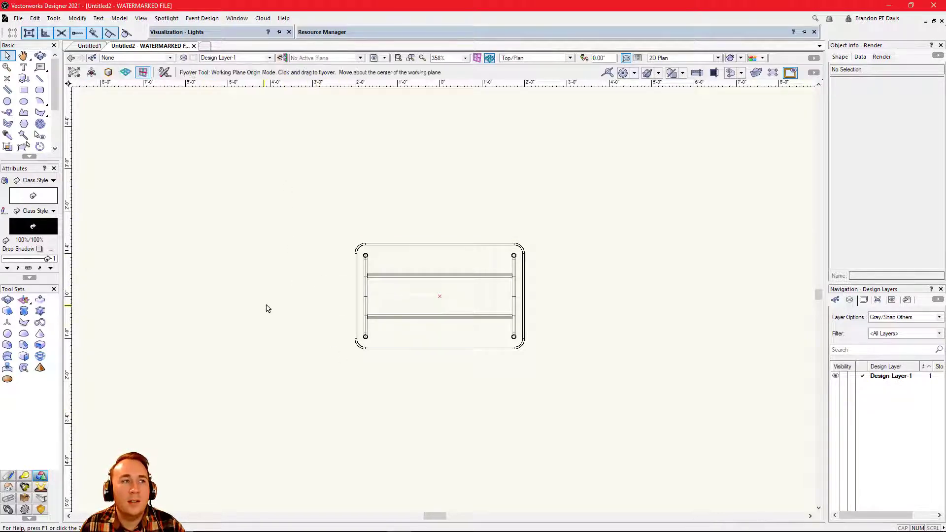
{"action": "left_click_drag", "start_coordinate": [267, 308], "coordinate": [549, 220]}
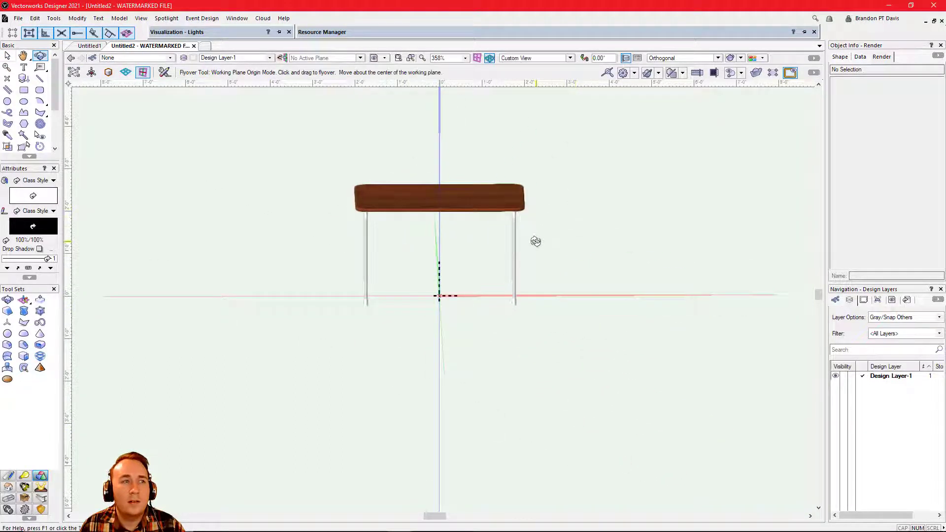
{"action": "key", "text": "ctrl+5"}
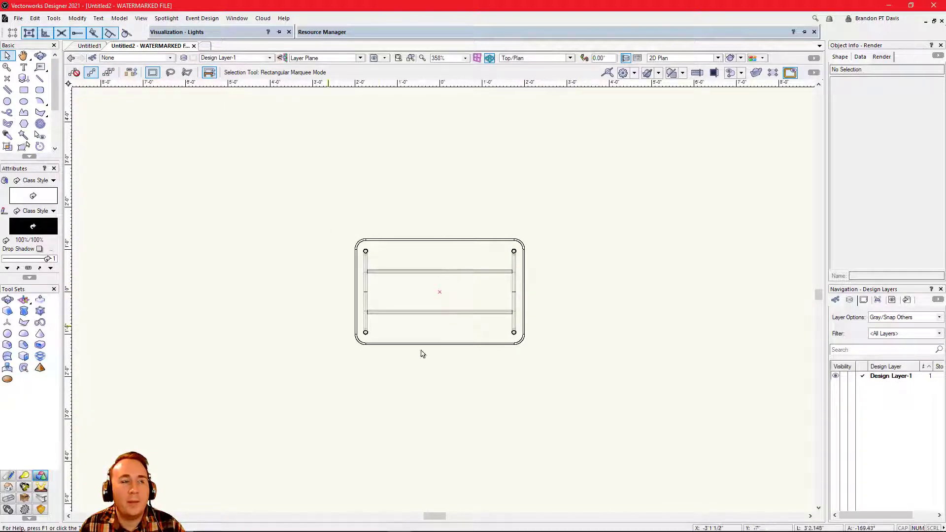
{"action": "key", "text": "shift+c"}
{"action": "left_click_drag", "start_coordinate": [642, 414], "coordinate": [440, 185]}
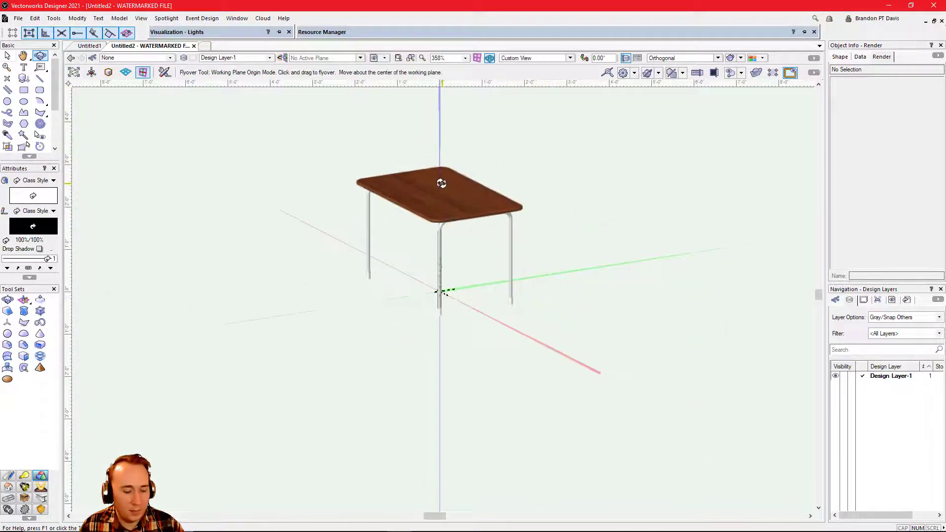
{"action": "key", "text": "x"}
{"action": "left_click_drag", "start_coordinate": [286, 122], "coordinate": [584, 377]}
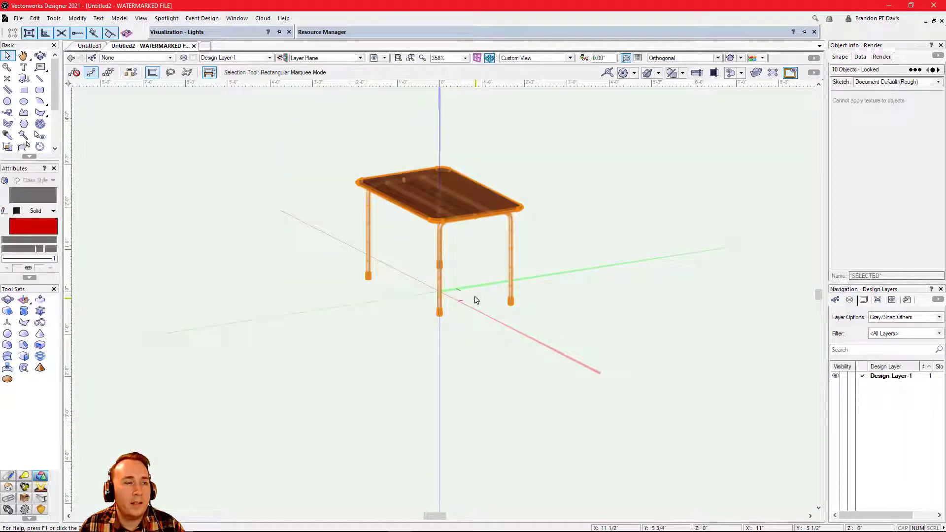
{"action": "left_click", "coordinate": [438, 294]}
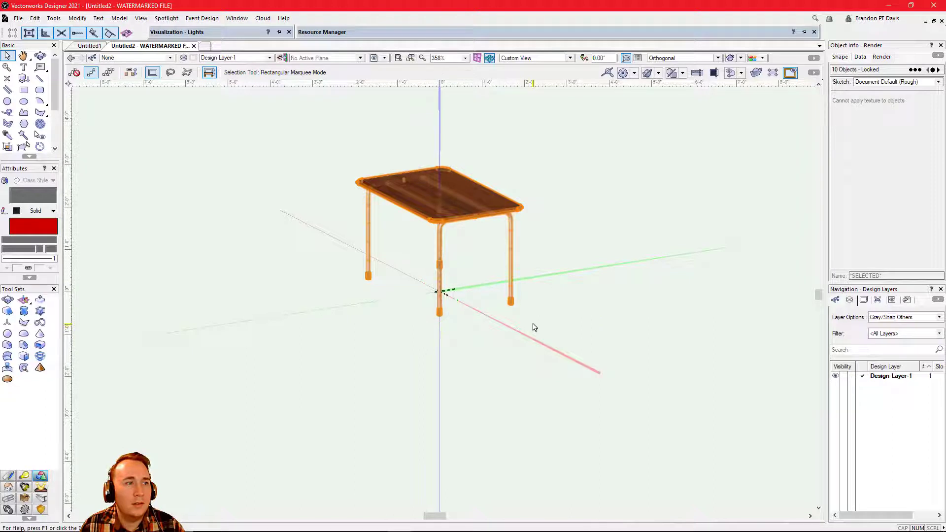
{"action": "key", "text": "ctrl+5"}
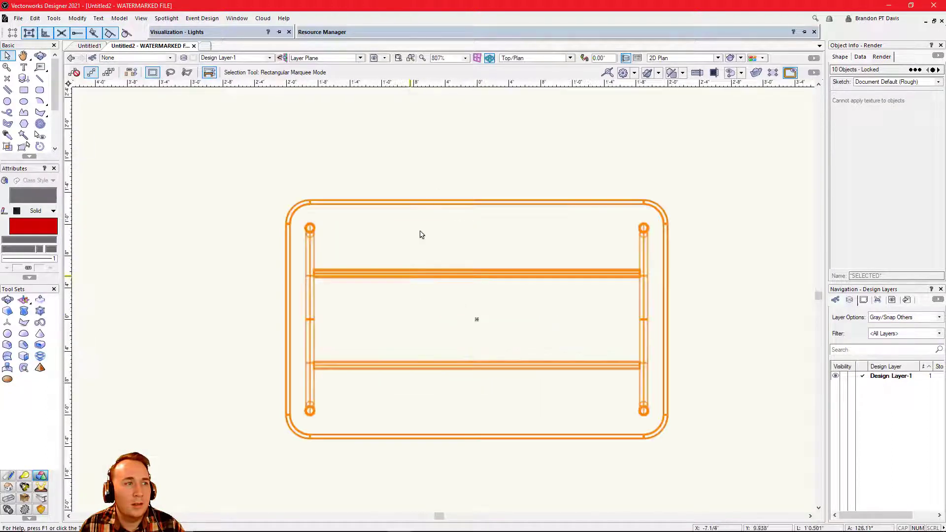
{"action": "left_click_drag", "start_coordinate": [436, 157], "coordinate": [501, 348]}
{"action": "scroll", "coordinate": [395, 280], "scroll_direction": "down", "scroll_amount": 2}
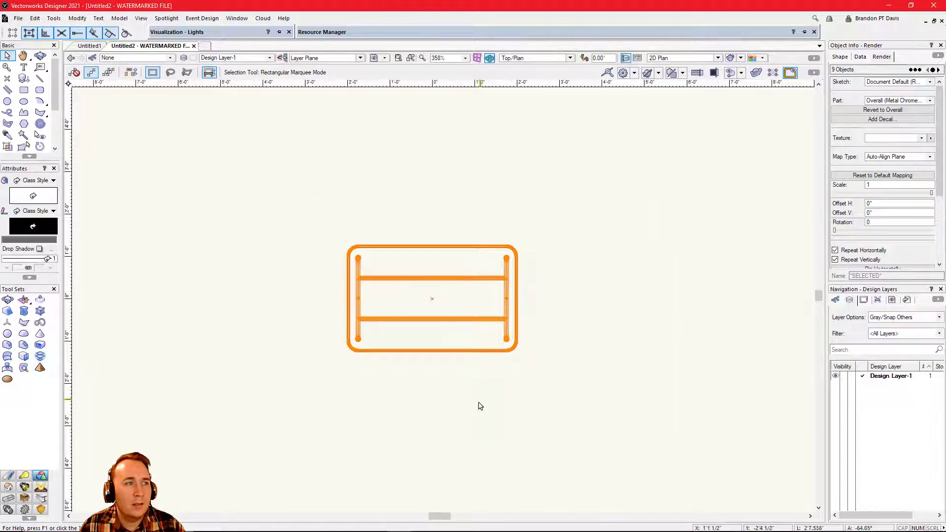
{"action": "middle_click_drag", "start_coordinate": [480, 406], "coordinate": [313, 171], "text": "shift"}
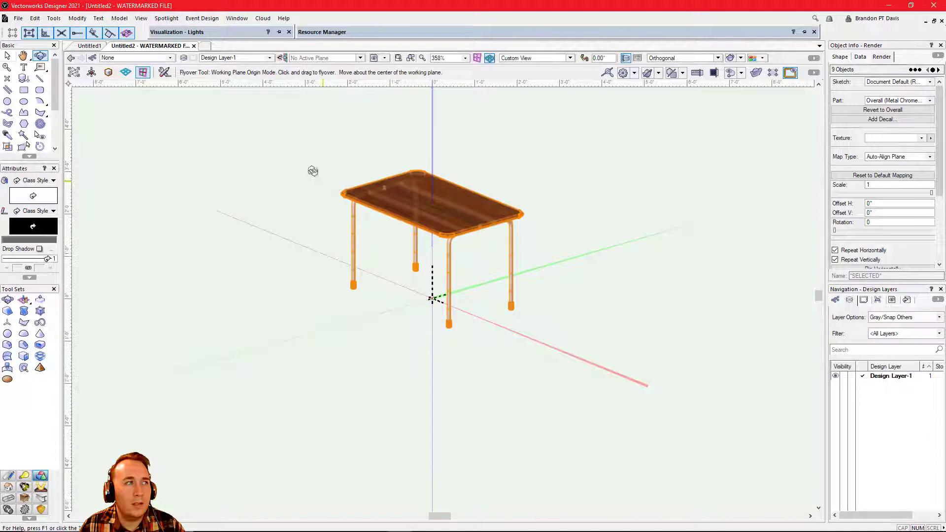
Step: Create a symbol named Table from the selected parts, with its insertion point at the 3D object center, stored in the Untitled2 root folder
{"action": "left_click", "coordinate": [77, 18]}
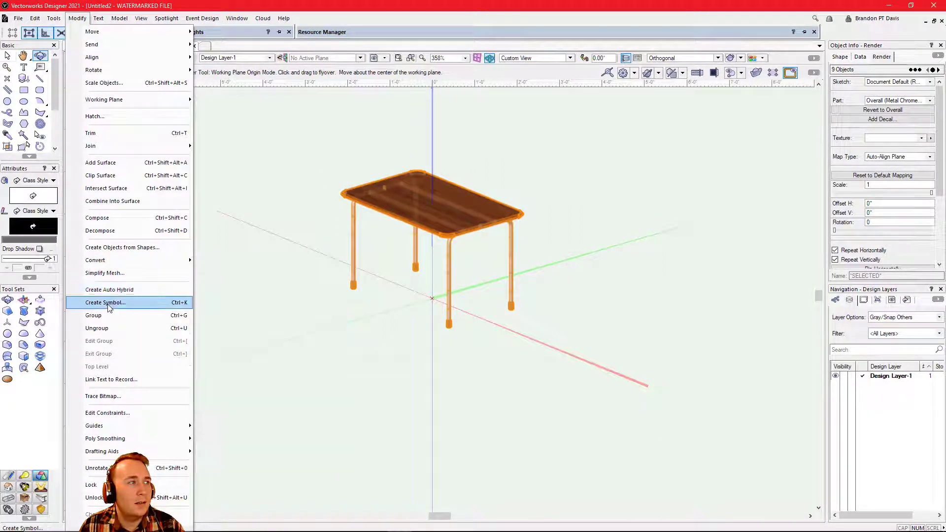
{"action": "left_click", "coordinate": [169, 308]}
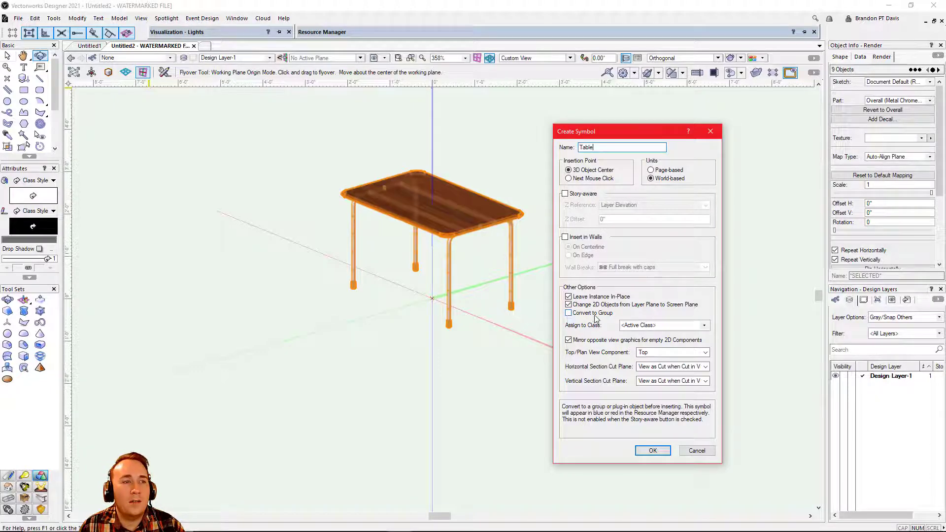
{"action": "left_click", "coordinate": [653, 451]}
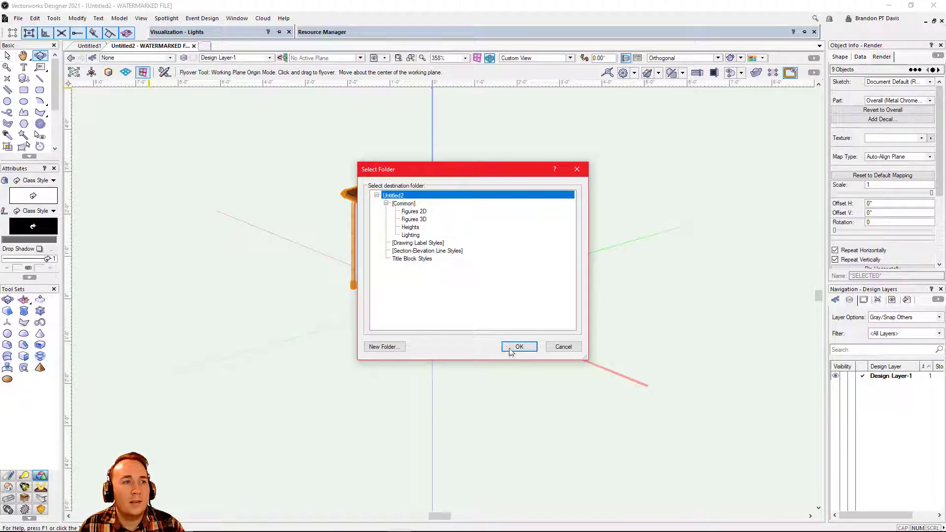
{"action": "left_click", "coordinate": [323, 33]}
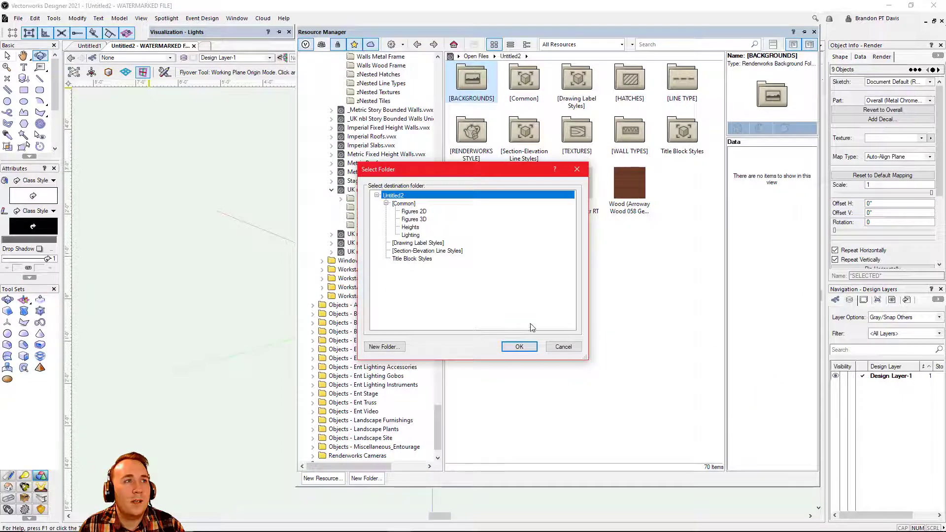
{"action": "left_click", "coordinate": [519, 346]}
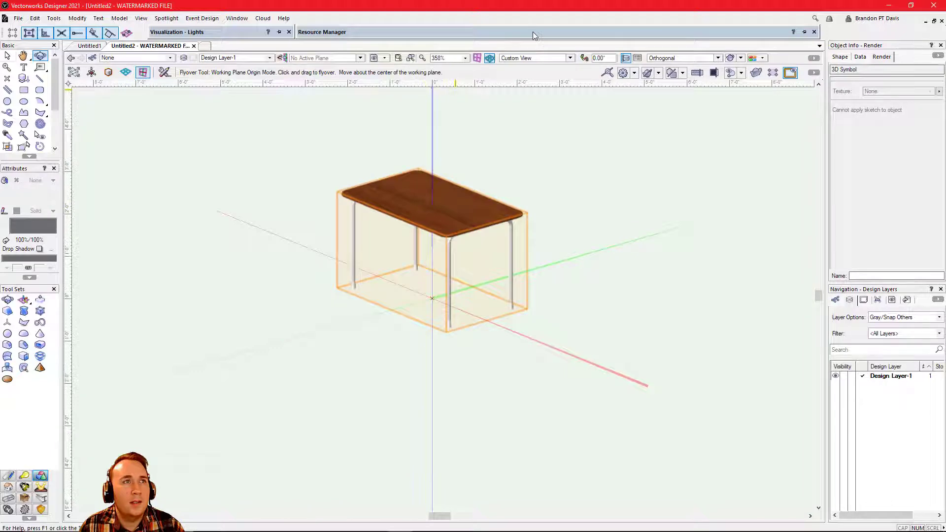
Step: Set the view to Top/Plan and open the Table symbol's 2D components for editing
{"action": "mouse_move", "coordinate": [533, 32]}
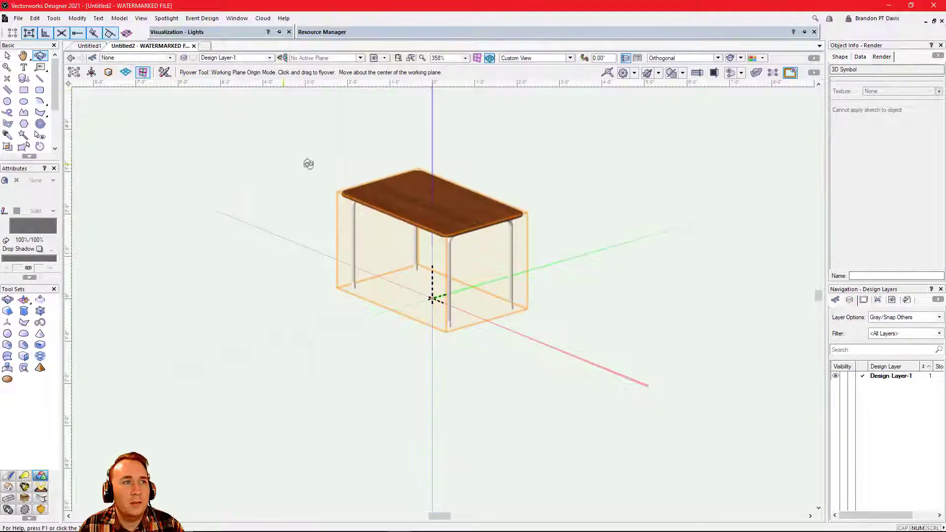
{"action": "left_click", "coordinate": [521, 58]}
{"action": "left_click", "coordinate": [517, 69]}
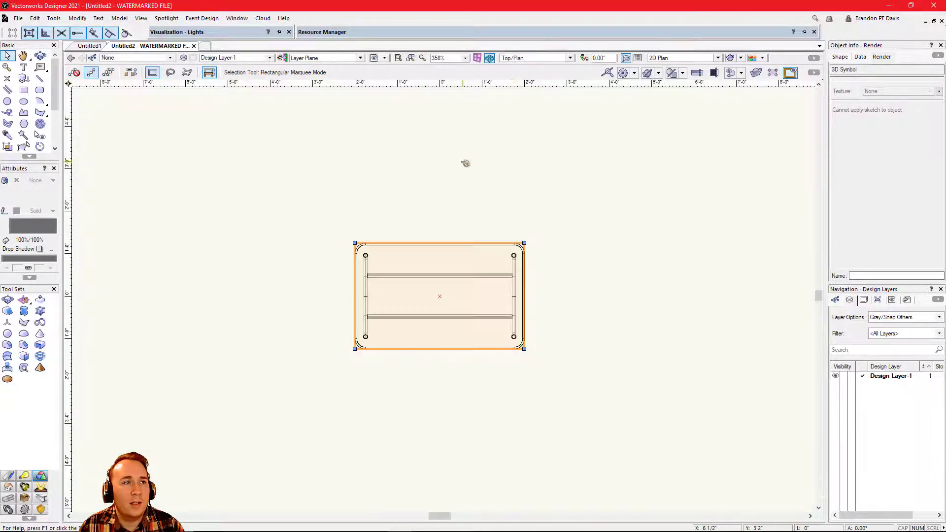
{"action": "left_click", "coordinate": [255, 204]}
{"action": "scroll", "coordinate": [533, 315], "scroll_direction": "up", "scroll_amount": 3}
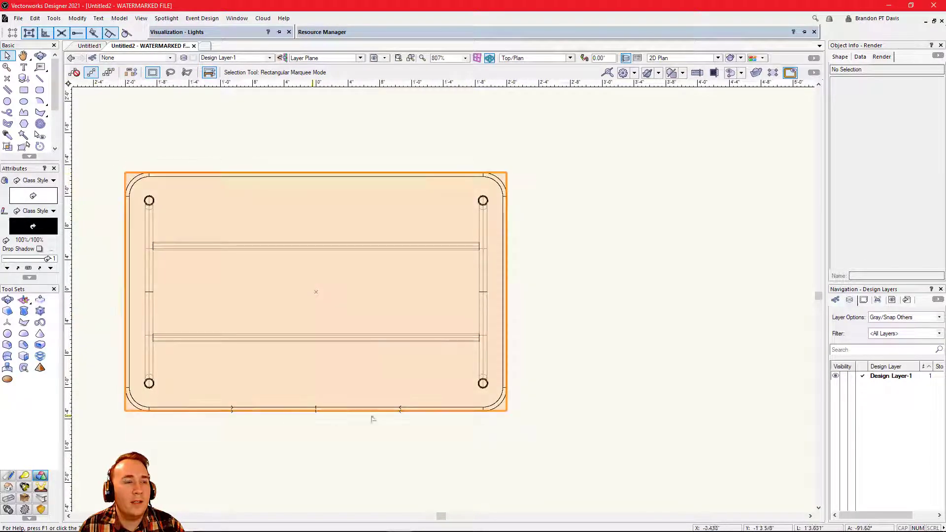
{"action": "scroll", "coordinate": [582, 388], "scroll_direction": "down", "scroll_amount": 1}
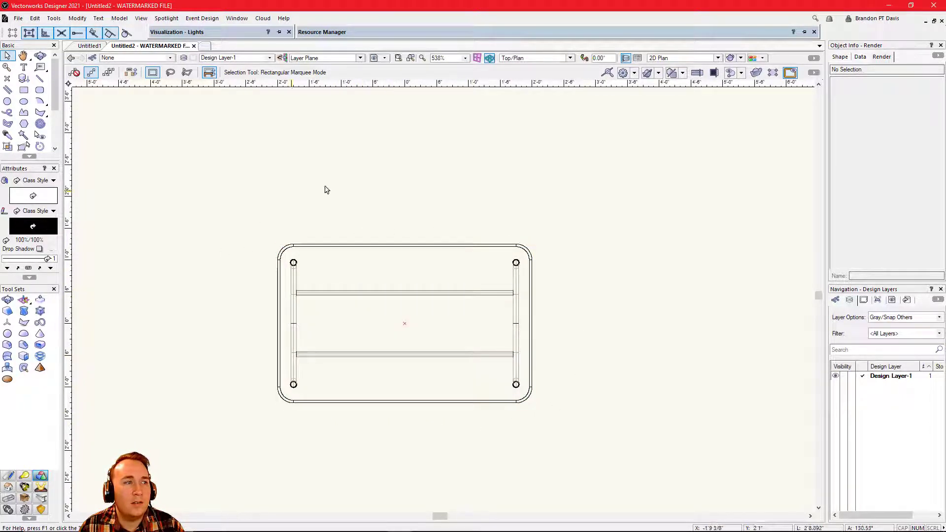
{"action": "double_click", "coordinate": [426, 296]}
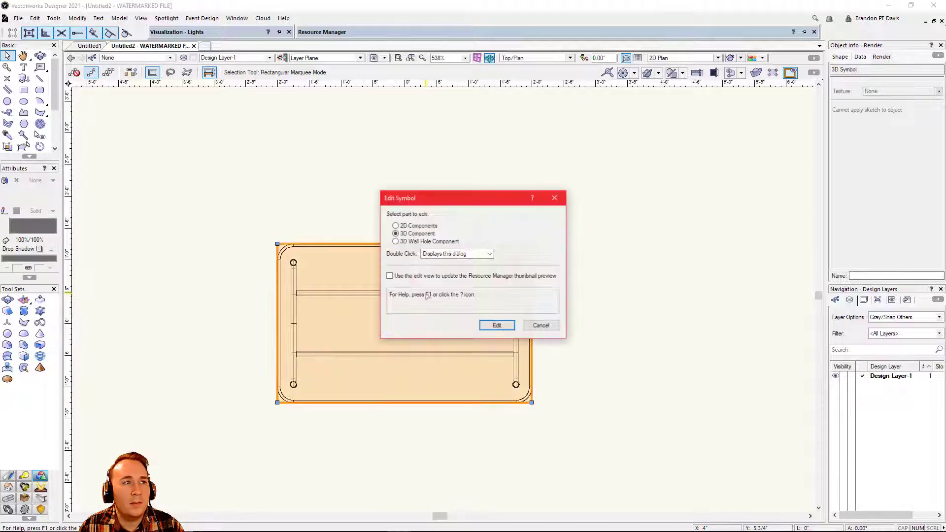
{"action": "left_click", "coordinate": [395, 226]}
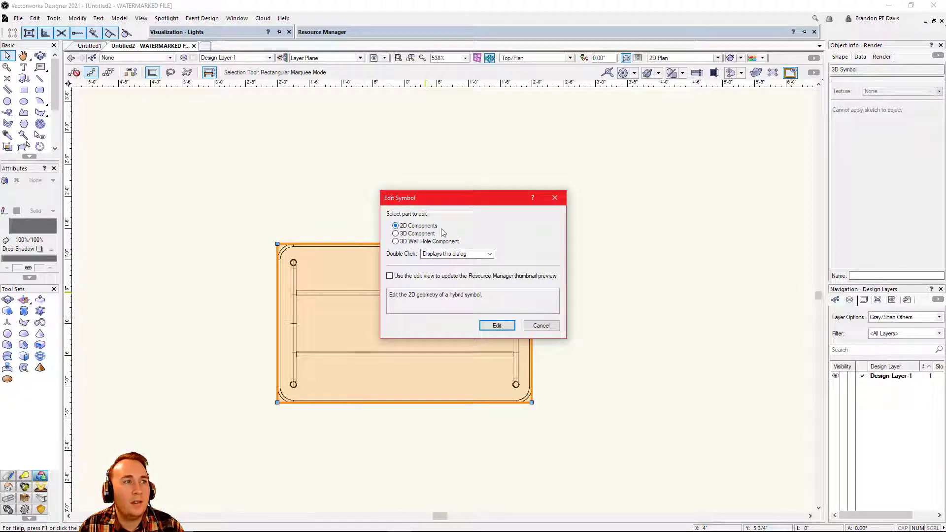
{"action": "left_click", "coordinate": [485, 325]}
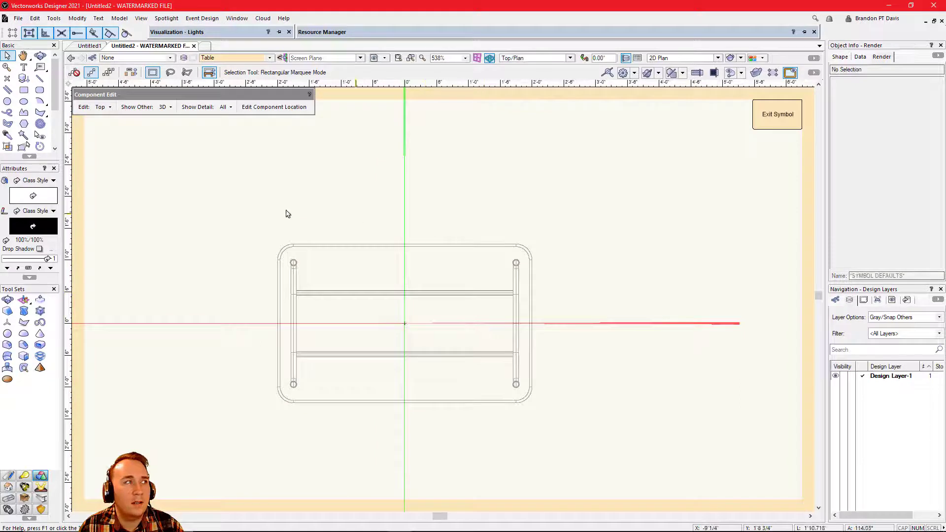
Step: Look at the symbol's Bottom component and return to editing the Top component
{"action": "left_click_drag", "start_coordinate": [157, 94], "coordinate": [402, 102]}
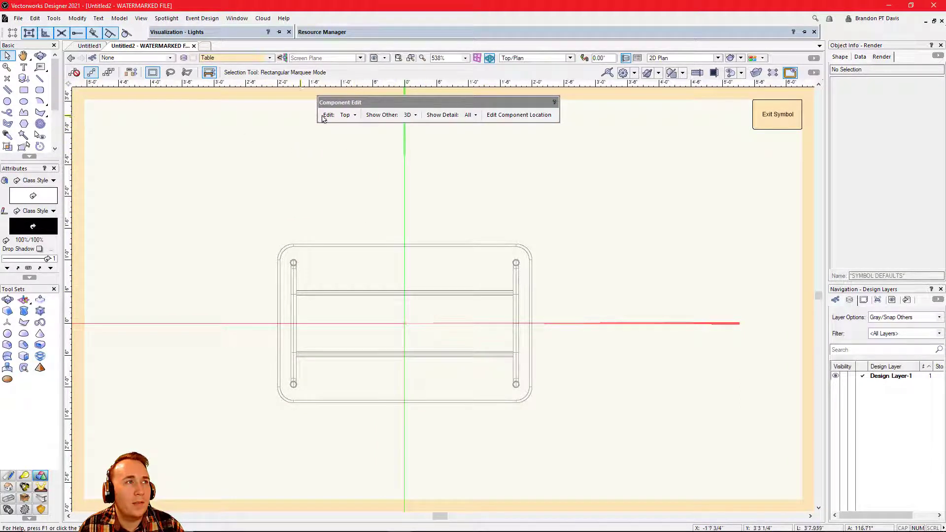
{"action": "scroll", "coordinate": [320, 121], "scroll_direction": "up", "scroll_amount": 1}
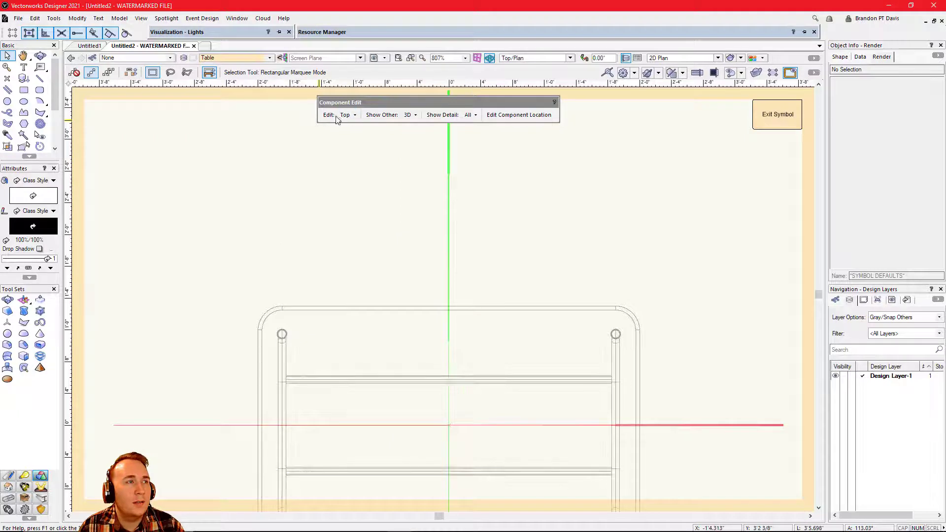
{"action": "left_click", "coordinate": [355, 115]}
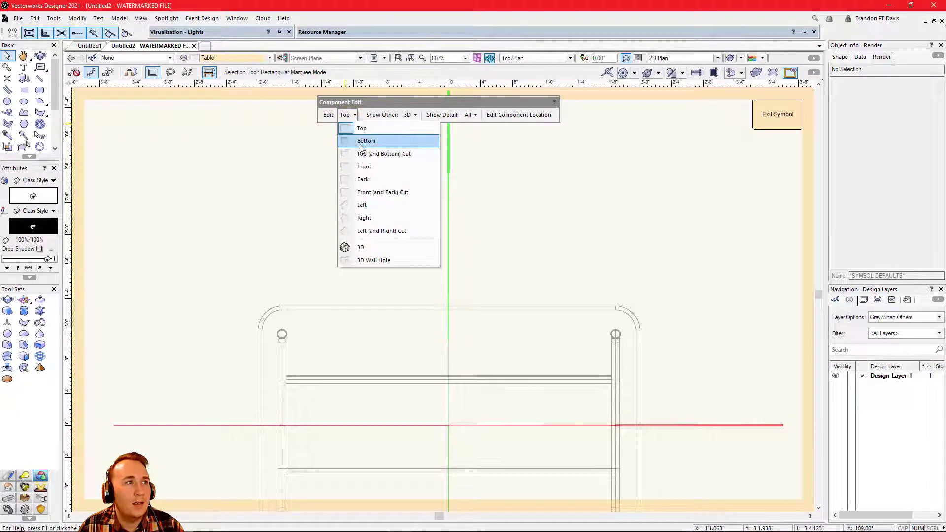
{"action": "left_click", "coordinate": [362, 140]}
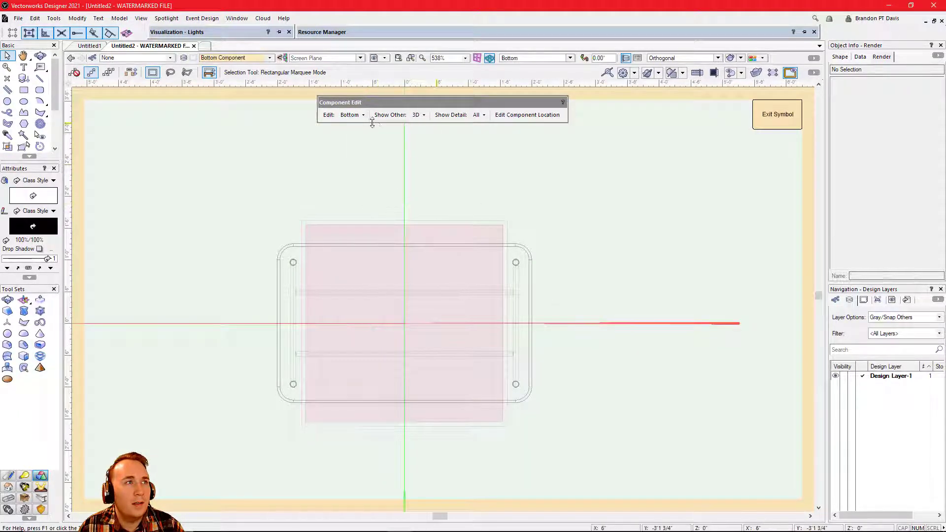
{"action": "left_click", "coordinate": [351, 115]}
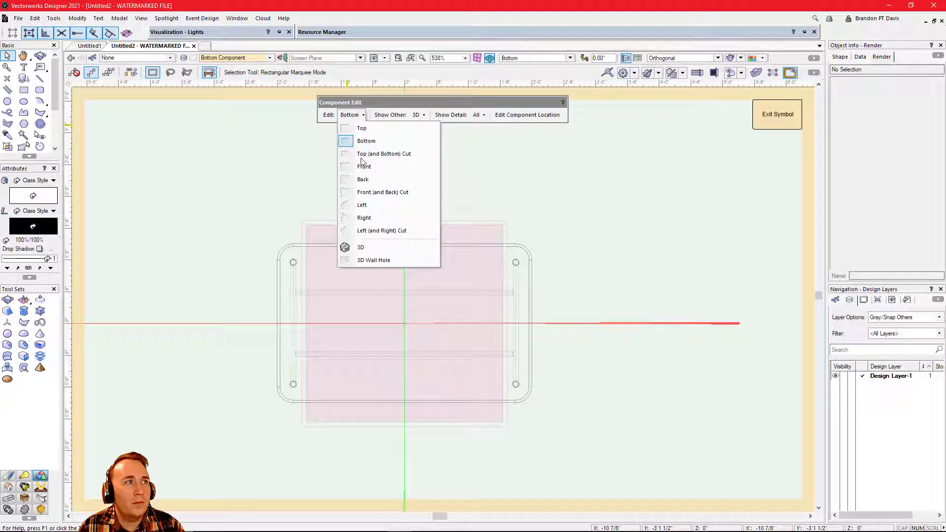
{"action": "left_click", "coordinate": [359, 132]}
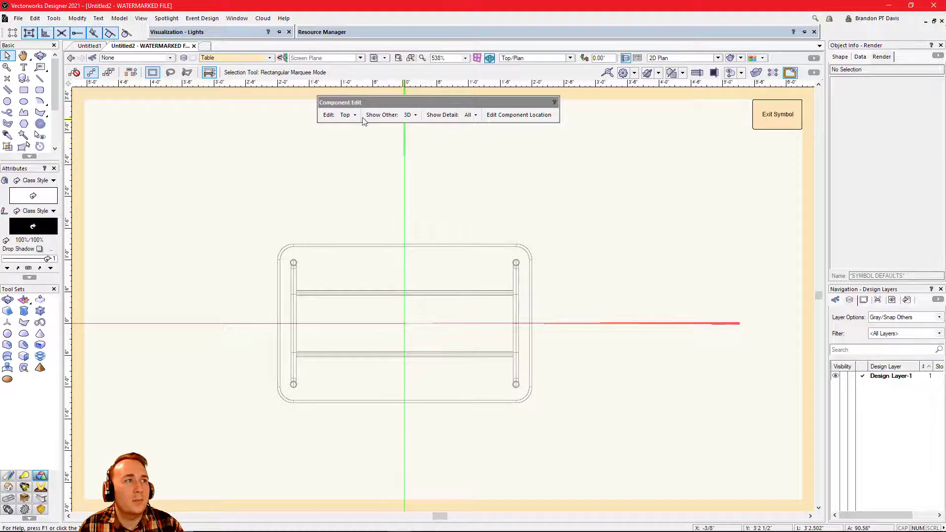
Step: Review the options for showing other components and detail levels, keeping 3D and All
{"action": "left_click", "coordinate": [409, 116]}
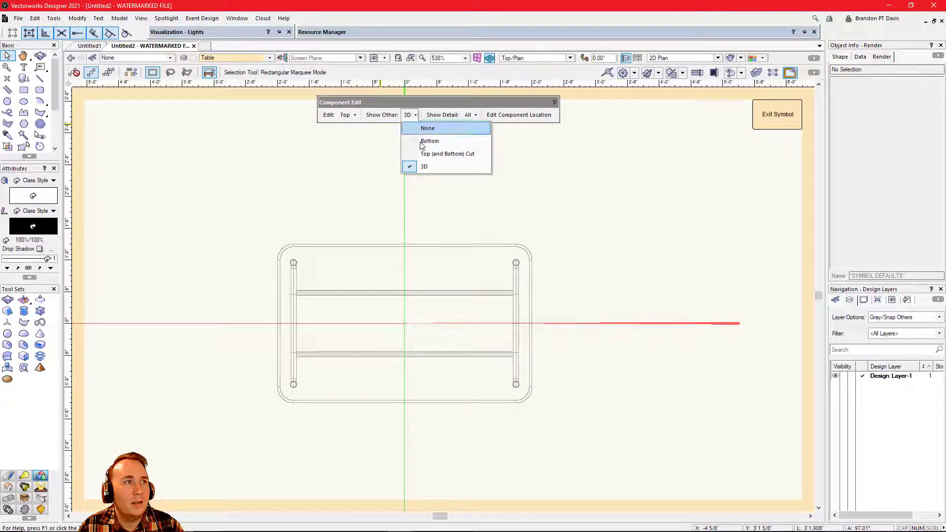
{"action": "left_click", "coordinate": [422, 171]}
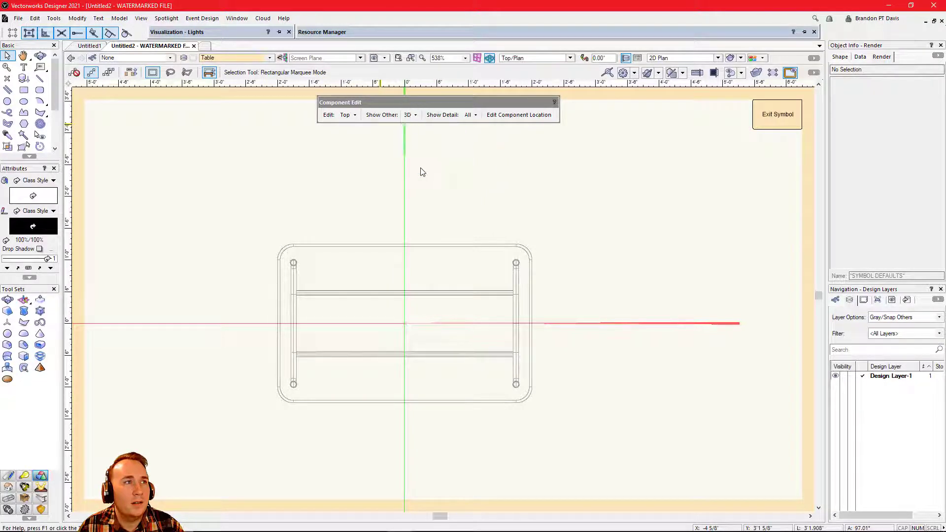
{"action": "left_click", "coordinate": [468, 115]}
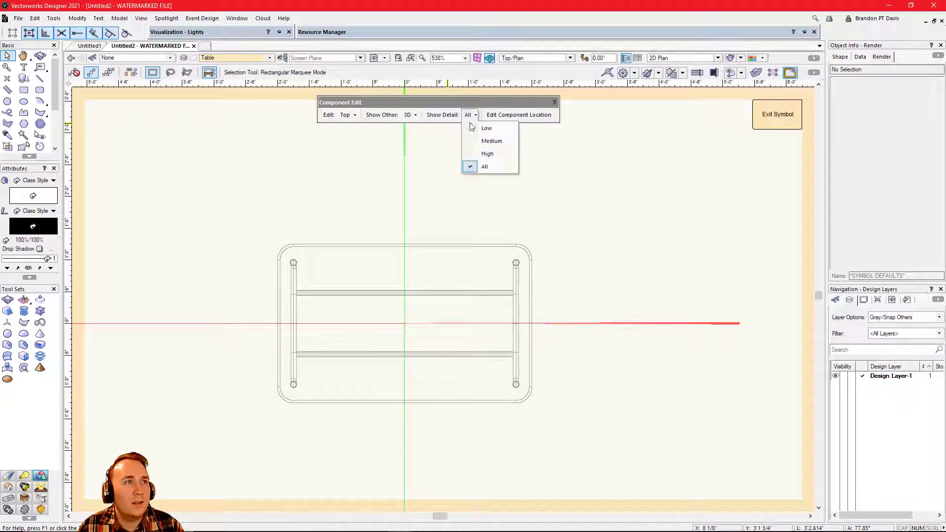
{"action": "left_click", "coordinate": [476, 114]}
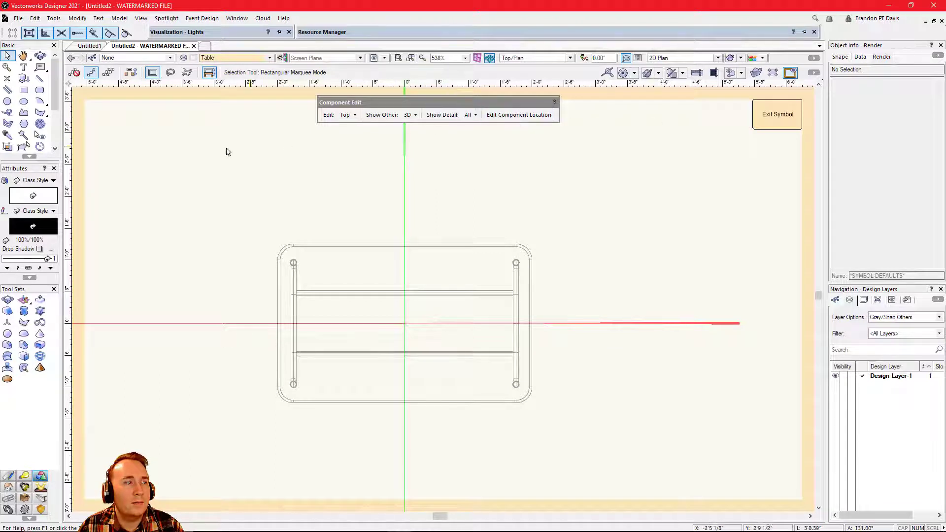
Step: Start a polyline over the tabletop in the Top component, tracing the straight left edge between its two rounded corners
{"action": "scroll", "coordinate": [247, 177], "scroll_direction": "down", "scroll_amount": 2}
{"action": "scroll", "coordinate": [313, 239], "scroll_direction": "up", "scroll_amount": 2}
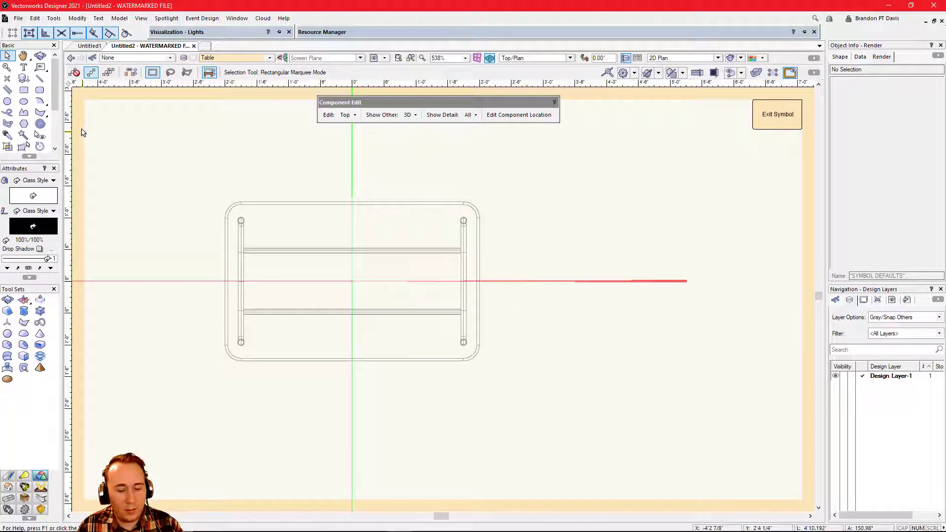
{"action": "key", "text": "p"}
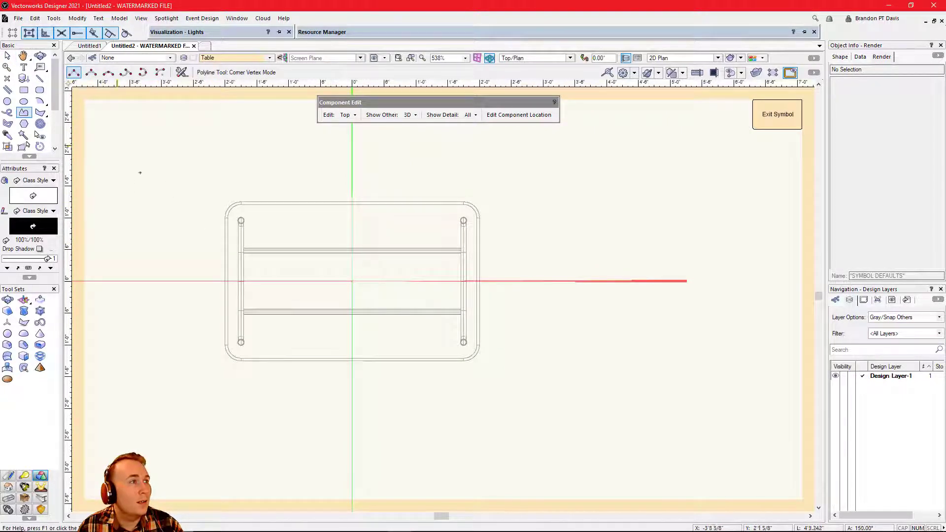
{"action": "scroll", "coordinate": [237, 241], "scroll_direction": "up", "scroll_amount": 3}
{"action": "left_click", "coordinate": [257, 167]}
{"action": "scroll", "coordinate": [201, 149], "scroll_direction": "down", "scroll_amount": 3}
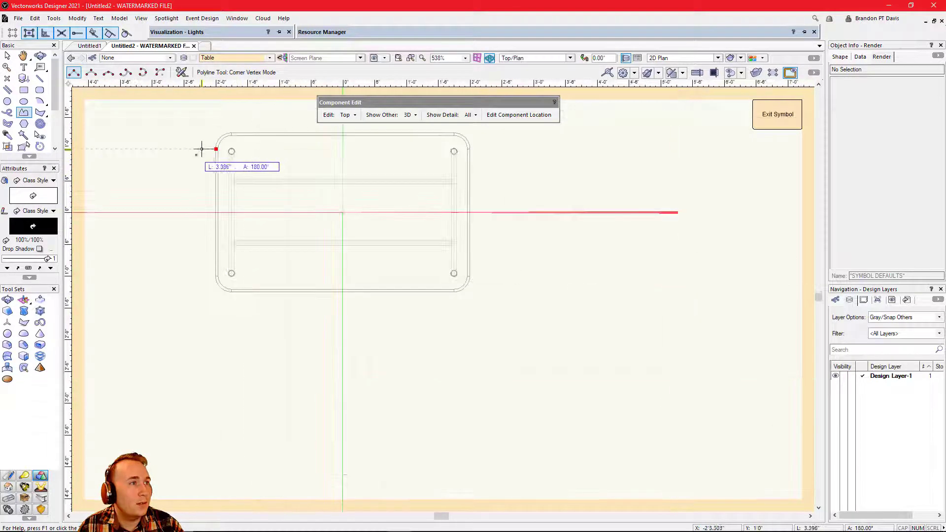
{"action": "scroll", "coordinate": [158, 281], "scroll_direction": "up", "scroll_amount": 3}
{"action": "left_click", "coordinate": [216, 275]}
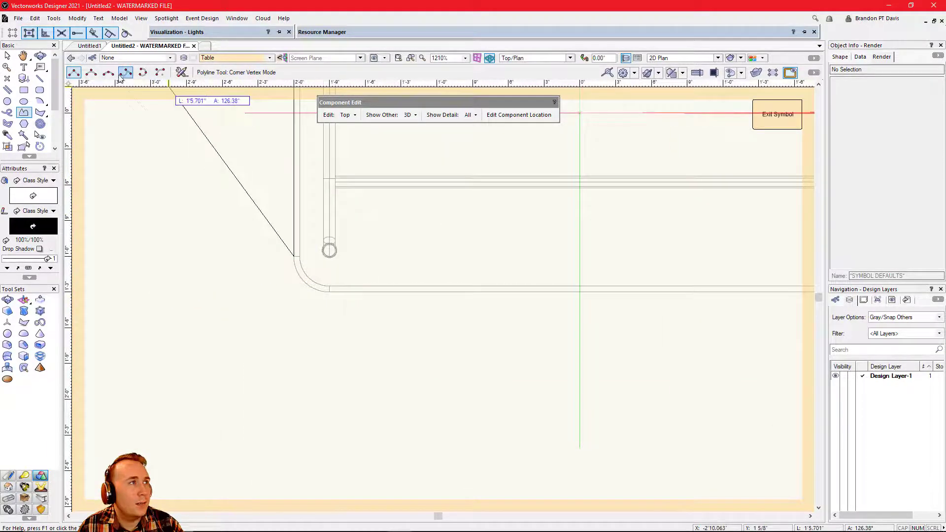
Step: Trace the tabletop's lower-left corner with a point-on-arc polyline segment of 3" radius and 90° sweep
{"action": "left_click", "coordinate": [143, 73]}
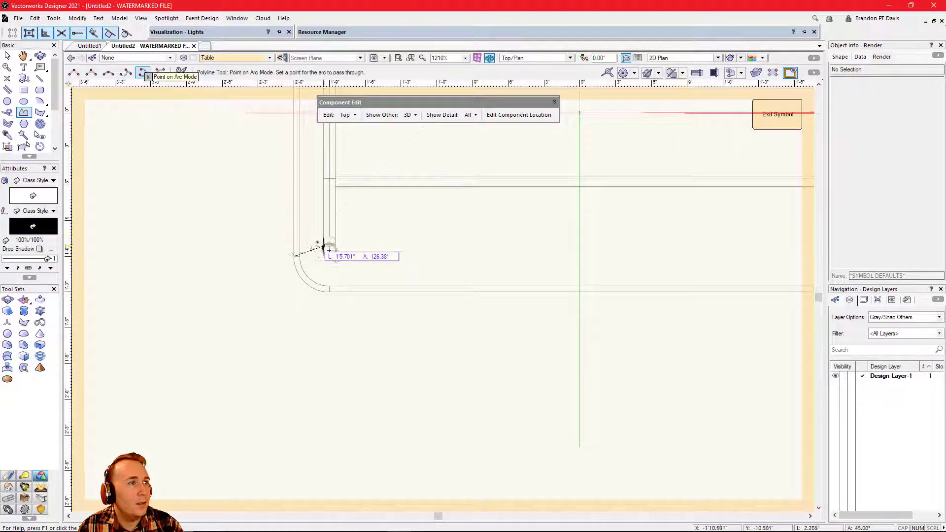
{"action": "scroll", "coordinate": [318, 245], "scroll_direction": "up", "scroll_amount": 3}
{"action": "left_click", "coordinate": [292, 335]}
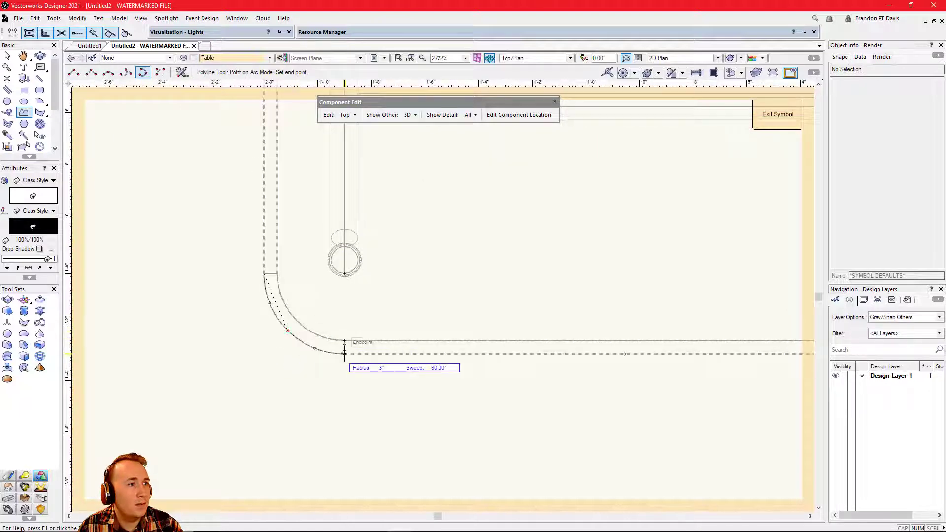
{"action": "left_click", "coordinate": [344, 347]}
Step: Continue the polyline along the tabletop's straight bottom edge and around the lower-right corner with an arc segment
{"action": "scroll", "coordinate": [231, 297], "scroll_direction": "down", "scroll_amount": 4}
{"action": "left_click", "coordinate": [74, 72]}
{"action": "left_click", "coordinate": [594, 314]}
{"action": "left_click", "coordinate": [142, 72]}
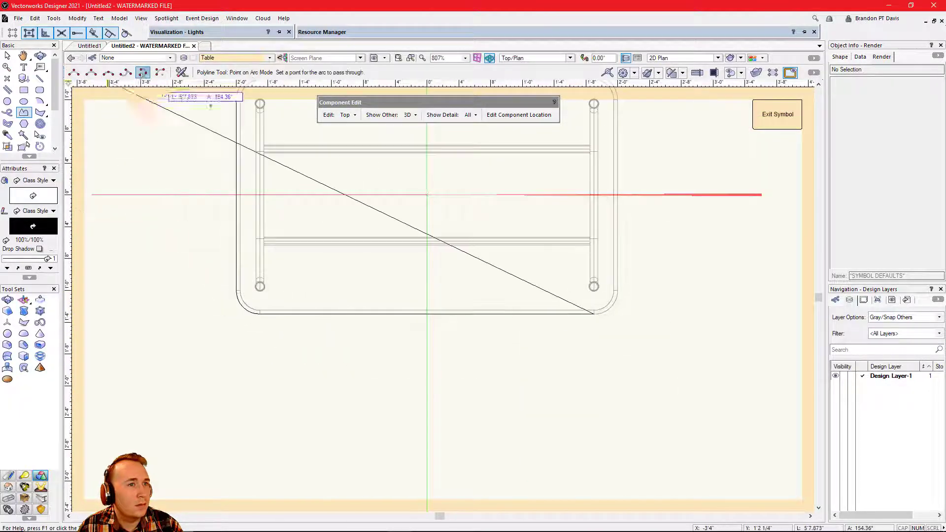
{"action": "scroll", "coordinate": [663, 300], "scroll_direction": "up", "scroll_amount": 2}
{"action": "left_click", "coordinate": [545, 311]}
{"action": "left_click", "coordinate": [561, 275]}
Step: Continue the polyline up the tabletop's right edge and around the upper-right corner with an arc segment
{"action": "scroll", "coordinate": [662, 217], "scroll_direction": "down", "scroll_amount": 2}
{"action": "middle_click_drag", "start_coordinate": [662, 217], "coordinate": [587, 357]}
{"action": "left_click", "coordinate": [74, 72]}
{"action": "left_click", "coordinate": [541, 191]}
{"action": "left_click", "coordinate": [142, 72]}
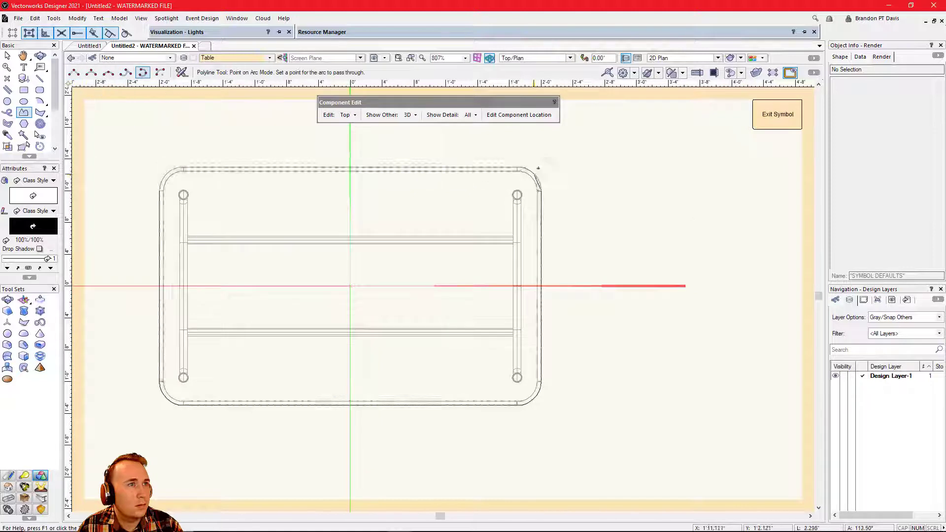
{"action": "left_click", "coordinate": [535, 174]}
{"action": "left_click", "coordinate": [518, 167]}
Step: Trace the tabletop's top edge and close the polyline with an arc around the upper-left corner
{"action": "scroll", "coordinate": [562, 164], "scroll_direction": "up", "scroll_amount": 2}
{"action": "scroll", "coordinate": [586, 202], "scroll_direction": "down", "scroll_amount": 2}
{"action": "left_click", "coordinate": [74, 72]}
{"action": "scroll", "coordinate": [314, 205], "scroll_direction": "up", "scroll_amount": 1}
{"action": "middle_click_drag", "start_coordinate": [314, 205], "coordinate": [446, 209]}
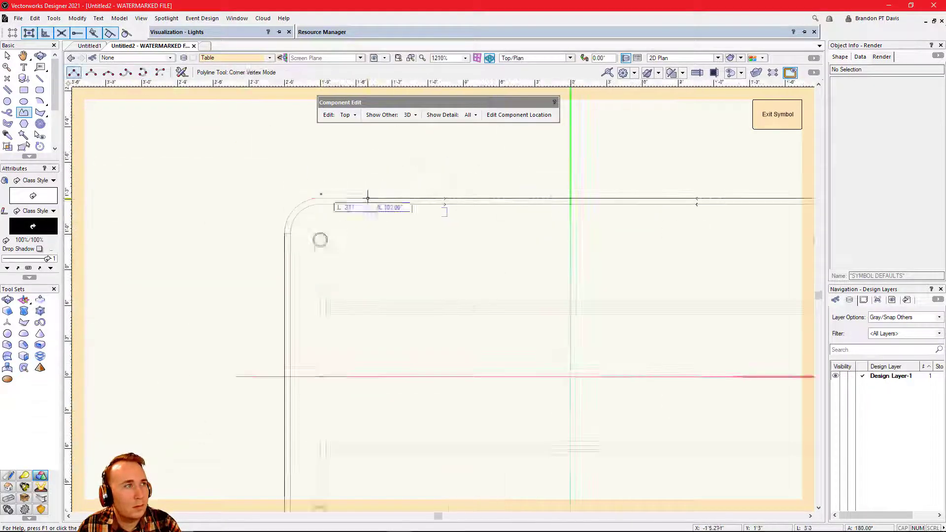
{"action": "left_click", "coordinate": [321, 198]}
{"action": "left_click", "coordinate": [143, 73]}
{"action": "left_click", "coordinate": [296, 209]}
{"action": "left_click", "coordinate": [284, 234]}
{"action": "scroll", "coordinate": [205, 201], "scroll_direction": "down", "scroll_amount": 2}
Step: Try to flatten the bulging top edge of the outline by deleting a vertex at the upper-right corner with the Reshape tool
{"action": "key", "text": "c"}
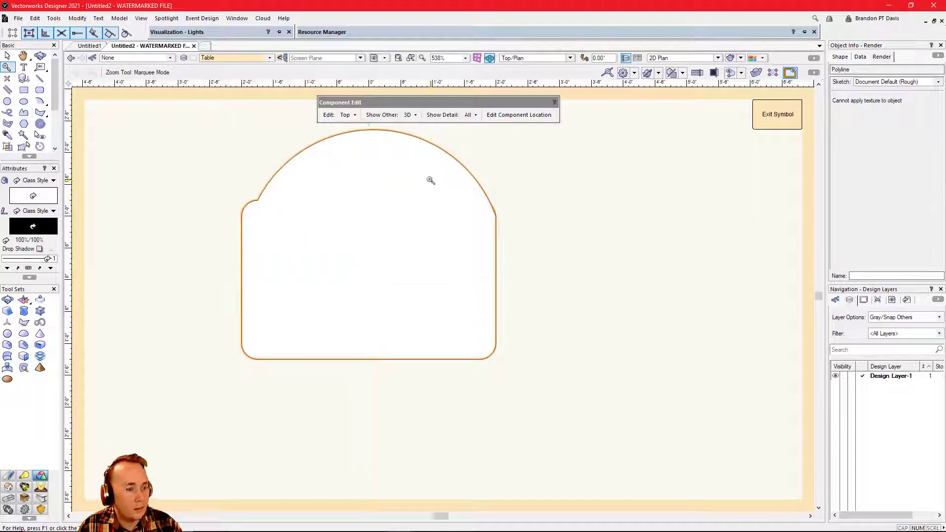
{"action": "key", "text": "x"}
{"action": "scroll", "coordinate": [361, 133], "scroll_direction": "up", "scroll_amount": 1}
{"action": "double_click", "coordinate": [364, 128]}
{"action": "key", "text": "x"}
{"action": "double_click", "coordinate": [344, 216]}
{"action": "left_click", "coordinate": [143, 73]}
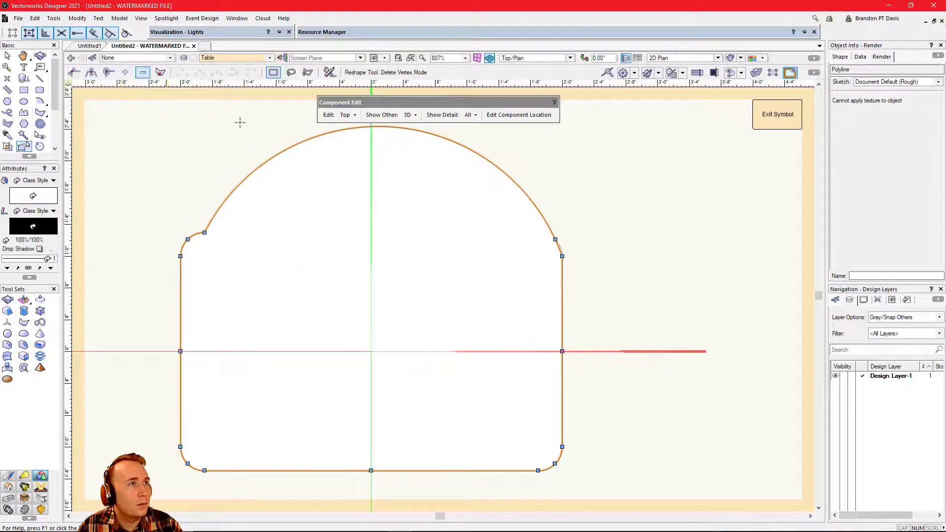
{"action": "scroll", "coordinate": [368, 179], "scroll_direction": "down", "scroll_amount": 1}
{"action": "left_click", "coordinate": [492, 220]}
{"action": "scroll", "coordinate": [493, 220], "scroll_direction": "up", "scroll_amount": 3}
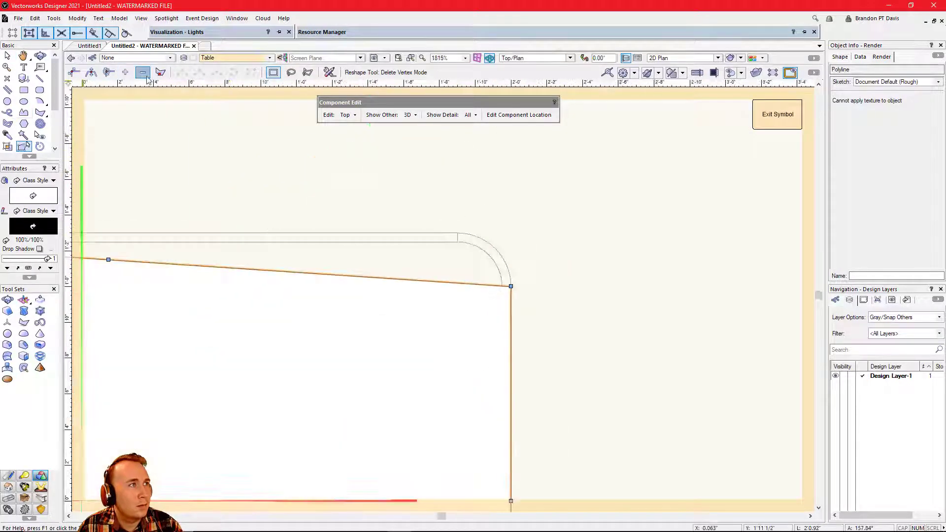
Step: Try to align the outline's slanted top edge with the tabletop by moving its middle handle and adding a vertex
{"action": "left_click", "coordinate": [73, 73]}
{"action": "left_click_drag", "start_coordinate": [109, 259], "coordinate": [112, 231]}
{"action": "scroll", "coordinate": [305, 277], "scroll_direction": "down", "scroll_amount": 3}
{"action": "scroll", "coordinate": [158, 269], "scroll_direction": "up", "scroll_amount": 3}
{"action": "scroll", "coordinate": [282, 270], "scroll_direction": "down", "scroll_amount": 3}
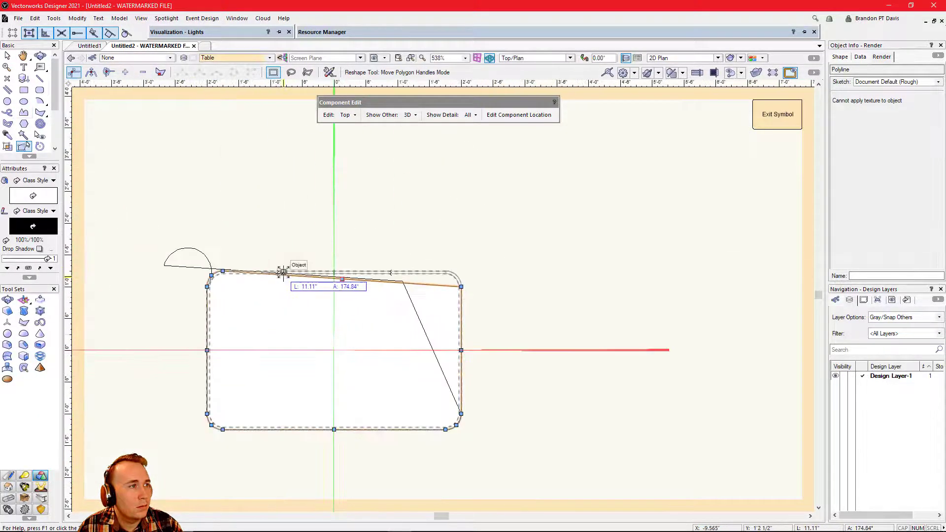
{"action": "key", "text": "Escape"}
{"action": "scroll", "coordinate": [448, 281], "scroll_direction": "up", "scroll_amount": 4}
{"action": "scroll", "coordinate": [493, 297], "scroll_direction": "down", "scroll_amount": 2}
{"action": "left_click", "coordinate": [125, 73]}
{"action": "scroll", "coordinate": [454, 275], "scroll_direction": "up", "scroll_amount": 2}
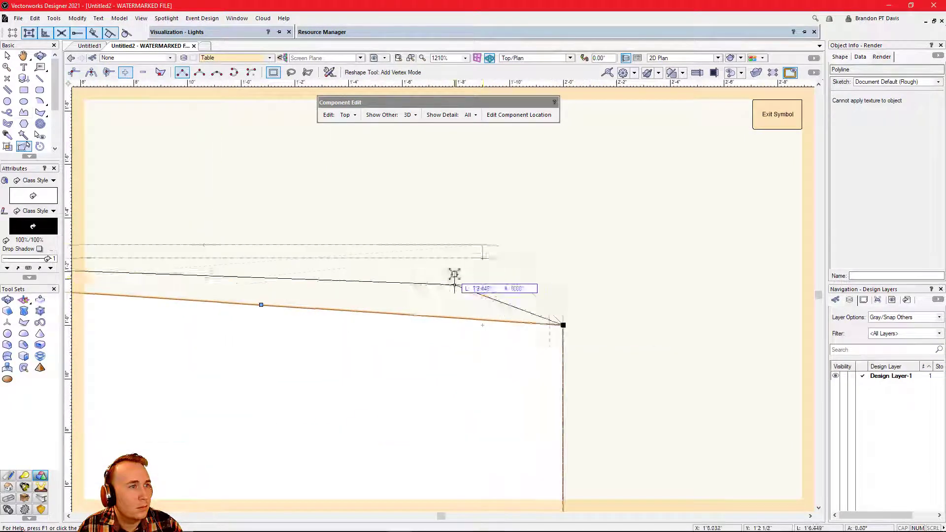
Step: Undo the reshaping edits made to the outline's top edge and return to the Selection tool
{"action": "key", "text": "ctrl+z"}
{"action": "key", "text": "i"}
{"action": "key", "text": "i"}
{"action": "key", "text": "i"}
{"action": "key", "text": "ctrl+z"}
{"action": "key", "text": "ctrl+z"}
{"action": "key", "text": "ctrl+z"}
{"action": "key", "text": "x"}
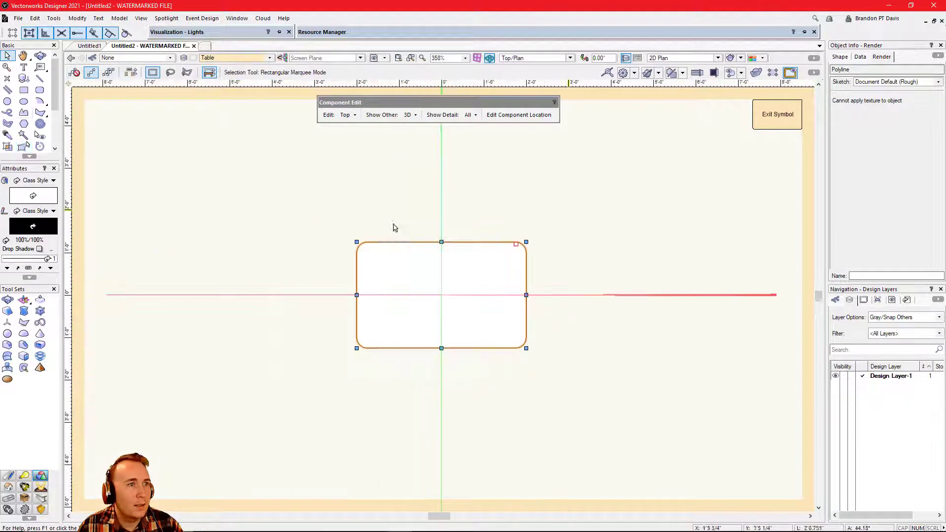
Step: Assign the tabletop outline to the class [2D]-2. MEDIUM and deselect it
{"action": "left_click", "coordinate": [840, 57]}
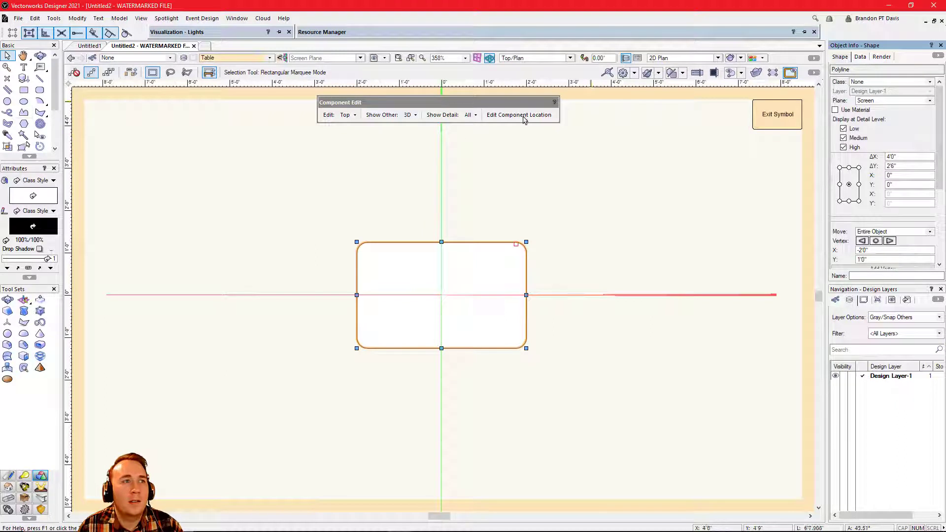
{"action": "left_click", "coordinate": [871, 82]}
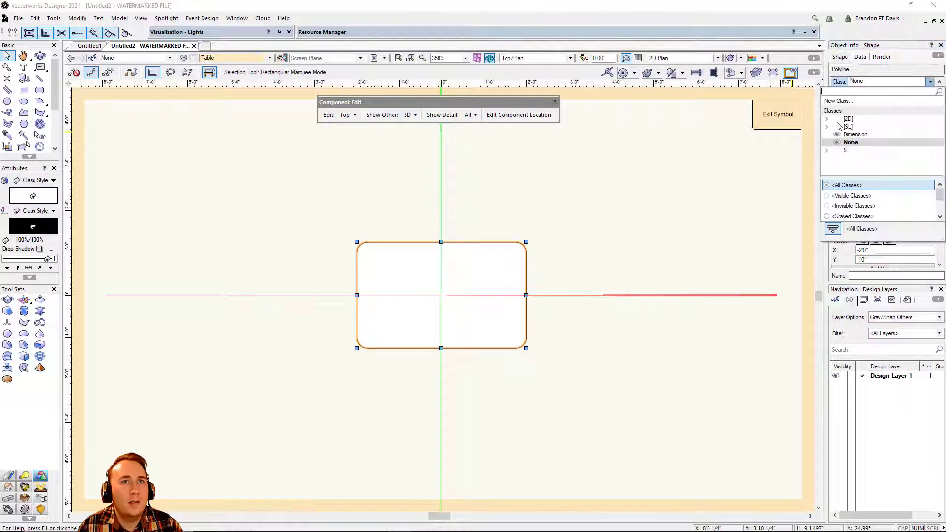
{"action": "left_click", "coordinate": [845, 126]}
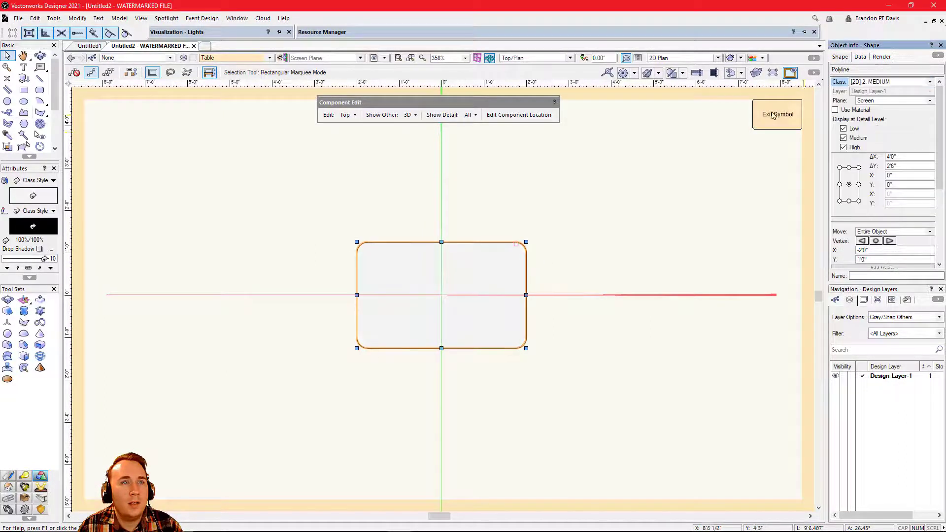
{"action": "scroll", "coordinate": [472, 217], "scroll_direction": "up", "scroll_amount": 2}
{"action": "left_click", "coordinate": [412, 190]}
{"action": "scroll", "coordinate": [523, 220], "scroll_direction": "down", "scroll_amount": 1}
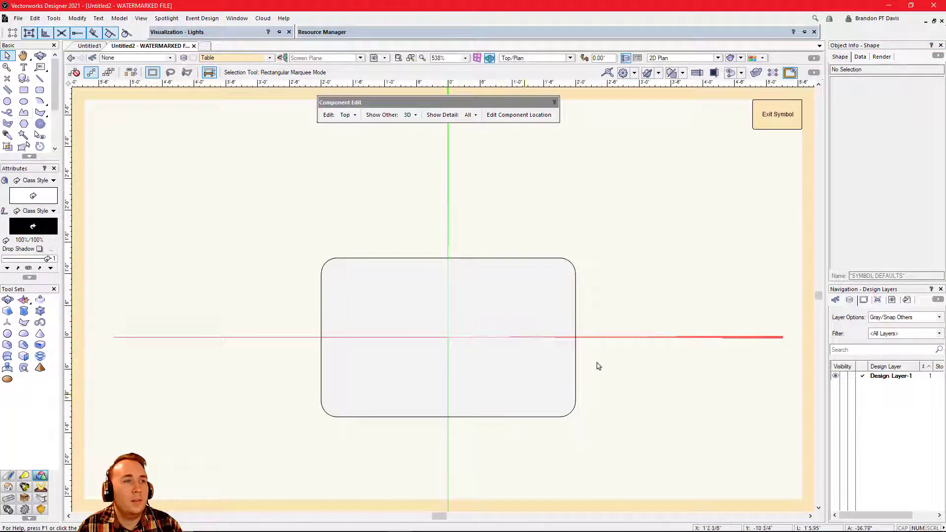
Step: Exit the Table symbol and accept its conversion from a 3D symbol into a hybrid symbol
{"action": "left_click", "coordinate": [770, 123]}
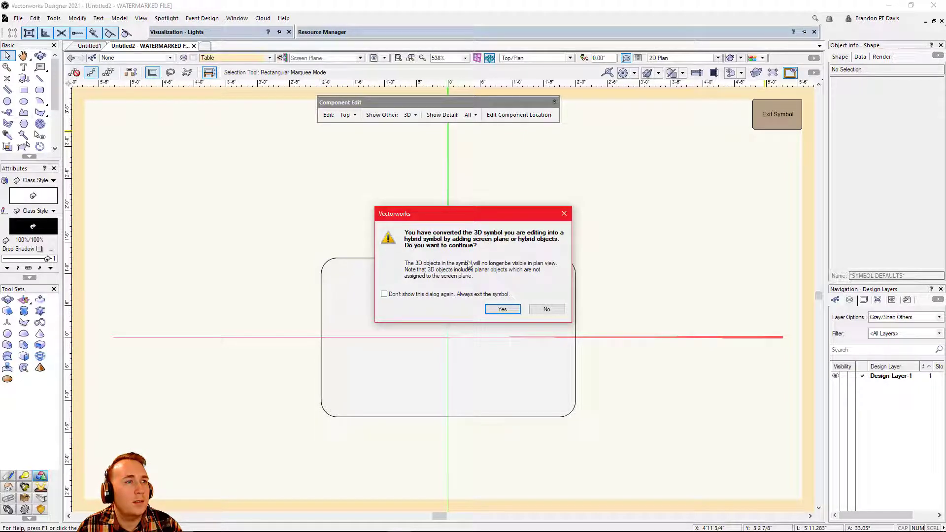
{"action": "left_click", "coordinate": [502, 310]}
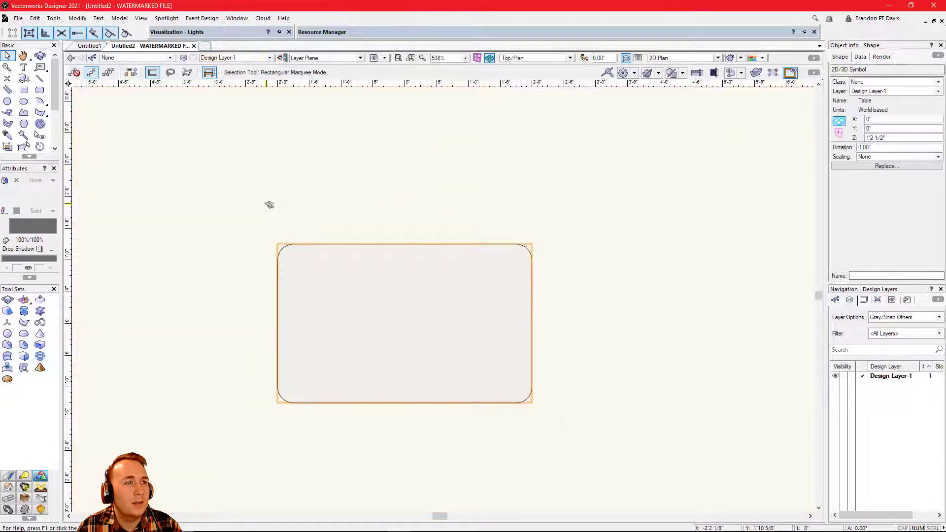
{"action": "scroll", "coordinate": [434, 335], "scroll_direction": "down", "scroll_amount": 2}
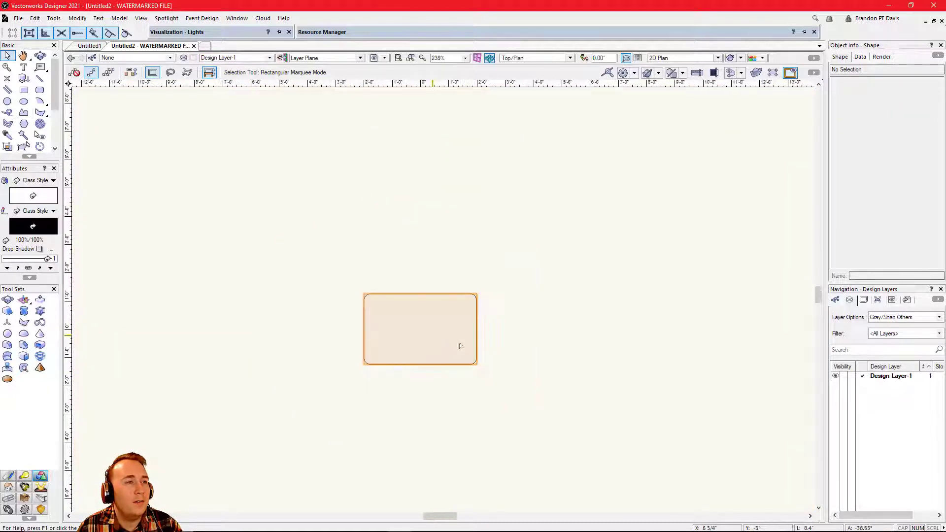
{"action": "left_click", "coordinate": [446, 330]}
{"action": "left_click", "coordinate": [389, 259]}
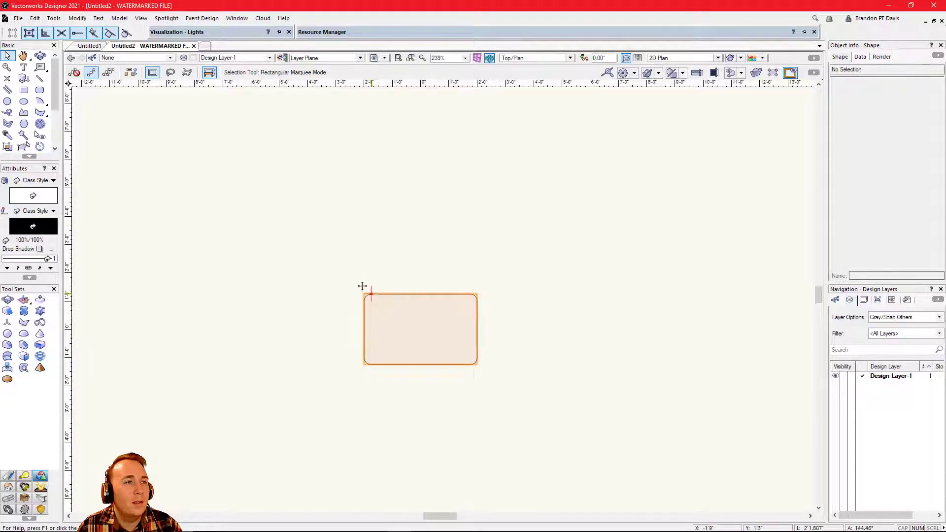
Step: Inspect the Table symbol in 3D by orbiting around it, and return to the Top/Plan view
{"action": "key", "text": "c"}
{"action": "left_click_drag", "start_coordinate": [362, 289], "coordinate": [405, 246]}
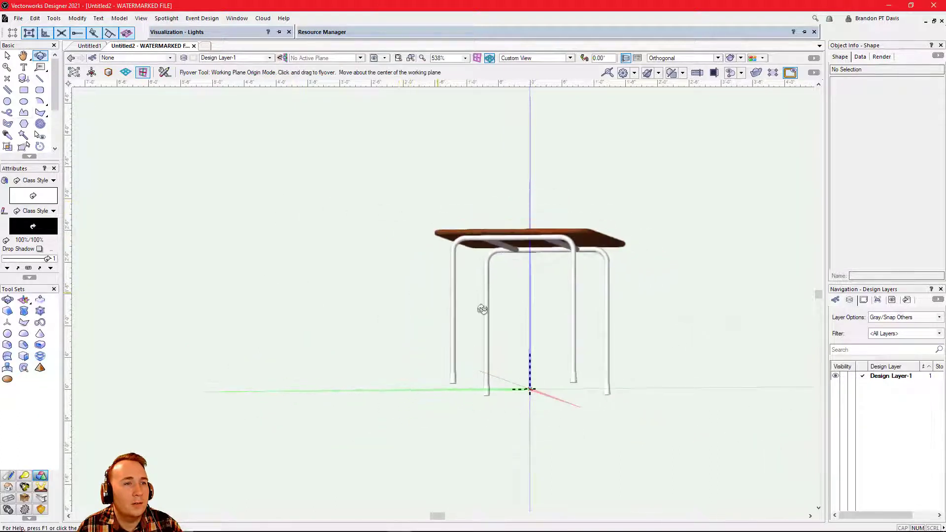
{"action": "scroll", "coordinate": [493, 318], "scroll_direction": "up", "scroll_amount": 3}
{"action": "key", "text": "ctrl+5"}
{"action": "key", "text": "x"}
{"action": "scroll", "coordinate": [373, 305], "scroll_direction": "down", "scroll_amount": 3}
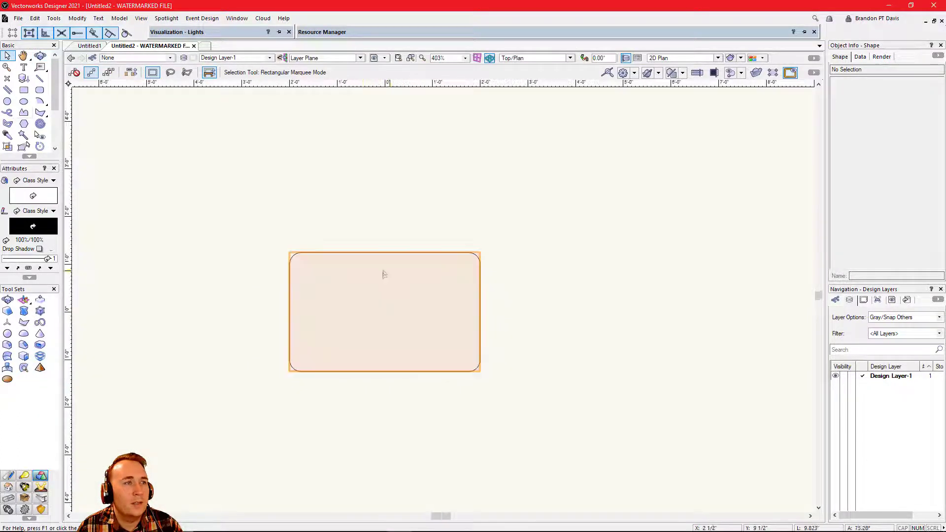
{"action": "left_click", "coordinate": [381, 275]}
{"action": "left_click", "coordinate": [377, 244]}
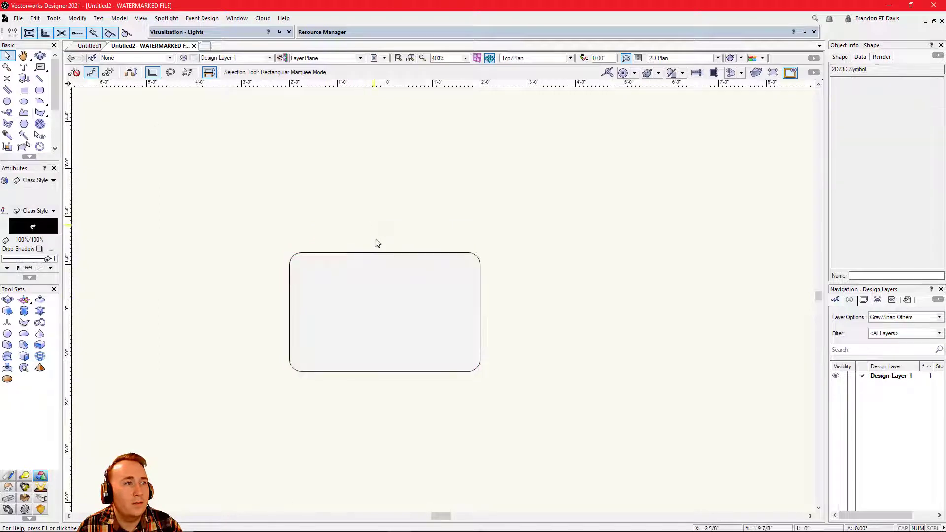
Step: Reopen the Table symbol's 2D components for editing and delete the drawn outline from the Top component
{"action": "double_click", "coordinate": [385, 254]}
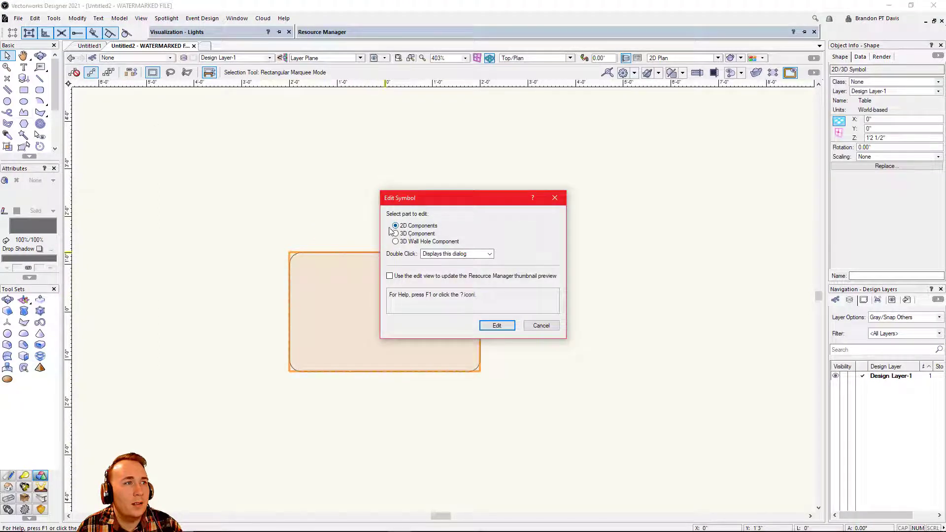
{"action": "left_click", "coordinate": [495, 326]}
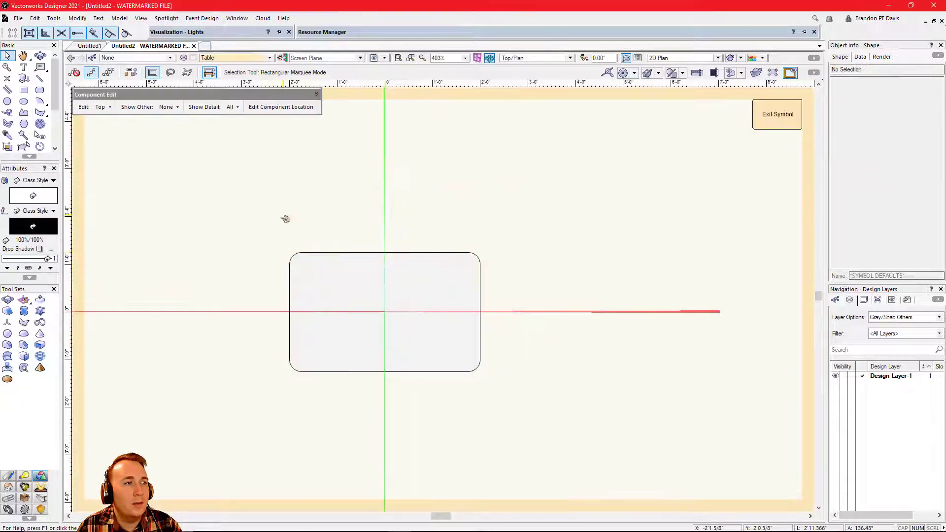
{"action": "left_click", "coordinate": [386, 306]}
{"action": "key", "text": "Delete"}
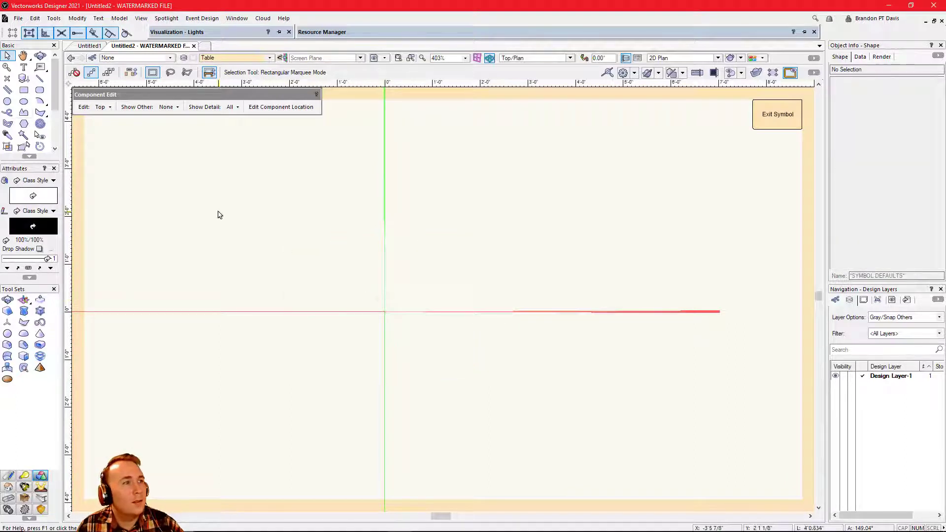
Step: Show the 3D component as reference and generate the Top component's 2D graphics from it with Hidden Line Rendering
{"action": "left_click", "coordinate": [178, 113]}
{"action": "left_click", "coordinate": [179, 164]}
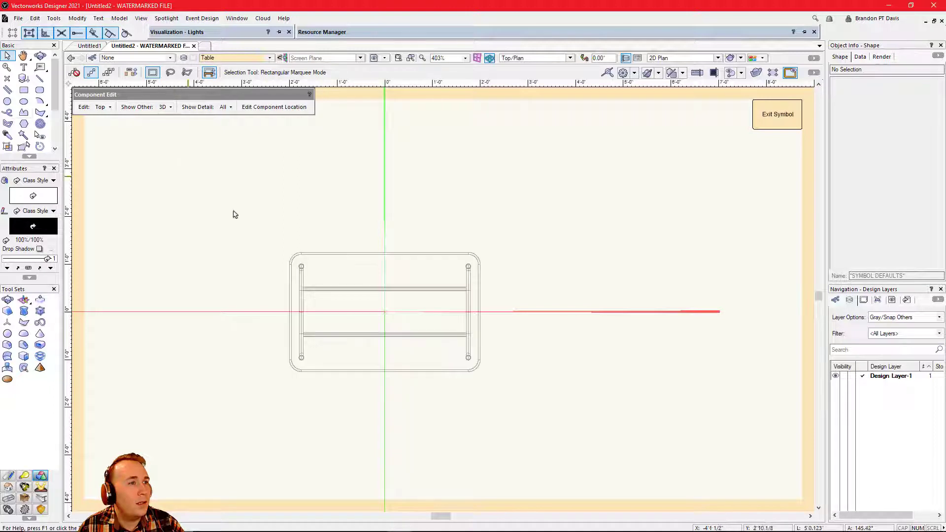
{"action": "right_click", "coordinate": [387, 294]}
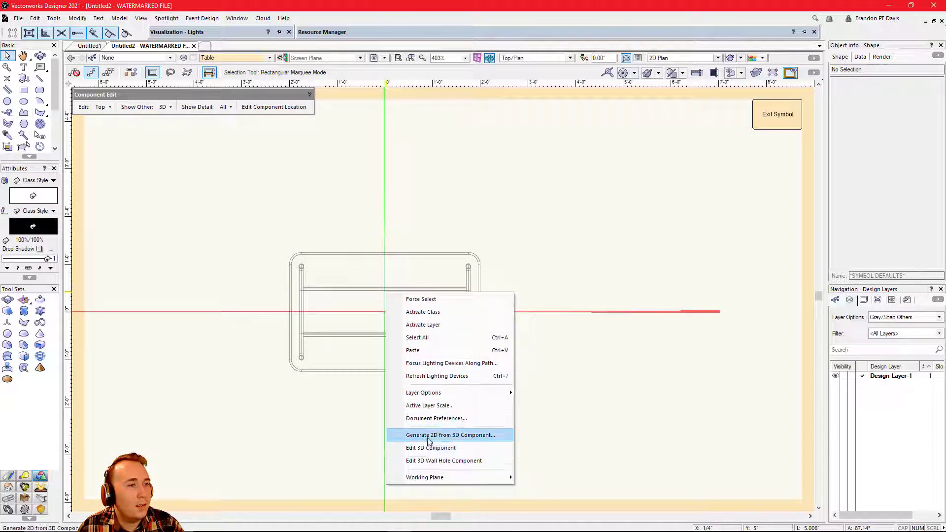
{"action": "left_click", "coordinate": [470, 440]}
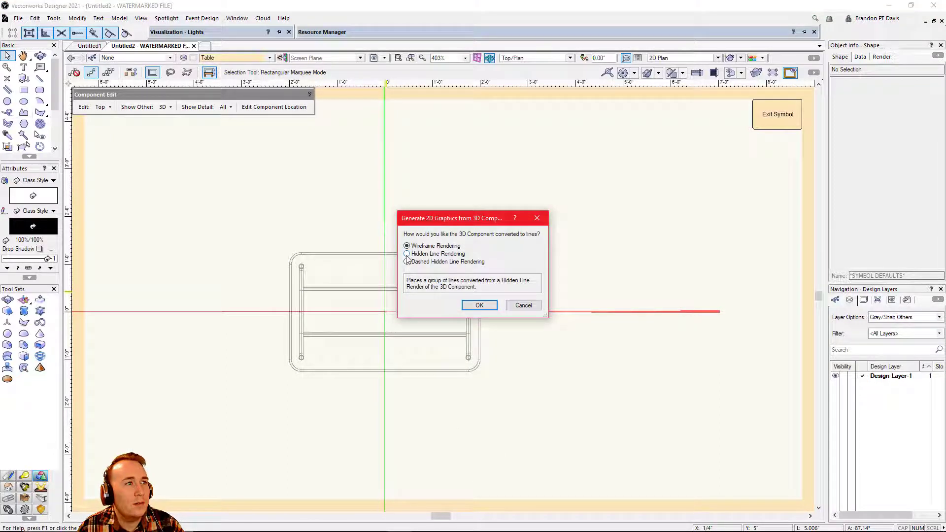
{"action": "left_click", "coordinate": [433, 254]}
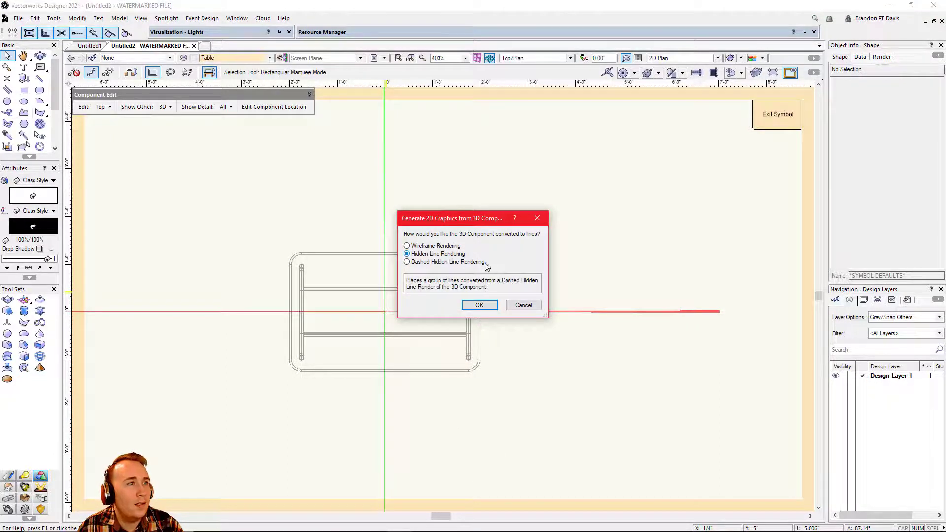
{"action": "left_click", "coordinate": [479, 305]}
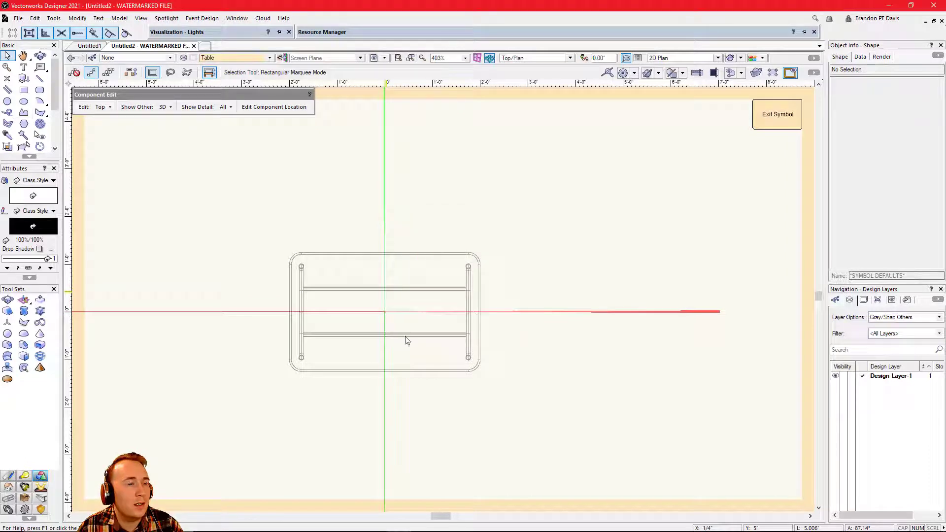
{"action": "left_click", "coordinate": [442, 356]}
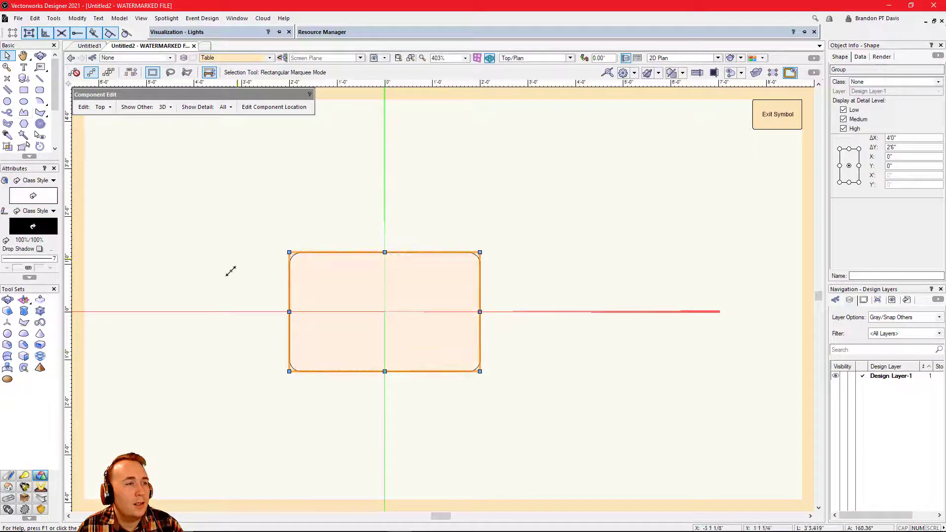
Step: Check the generated 2D group in the Top component and exit the Table symbol
{"action": "scroll", "coordinate": [367, 321], "scroll_direction": "up", "scroll_amount": 2}
{"action": "left_click", "coordinate": [177, 219]}
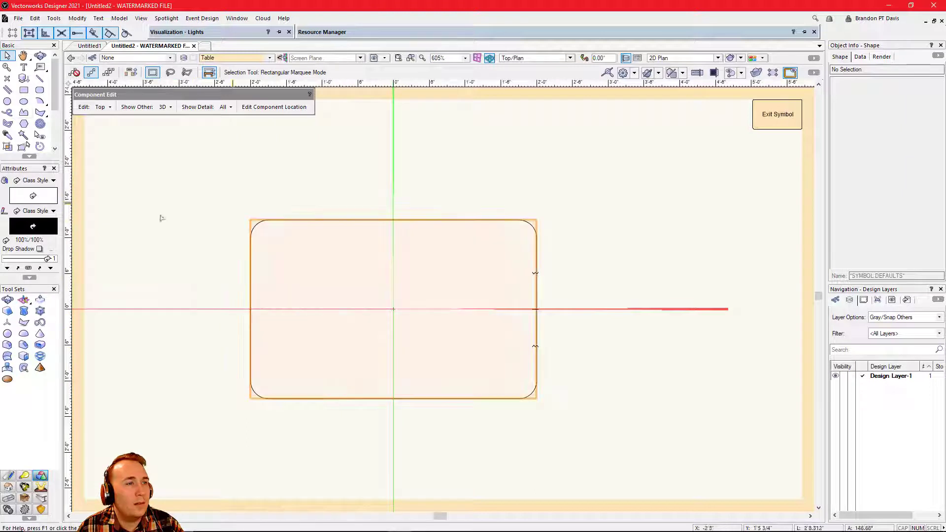
{"action": "left_click", "coordinate": [522, 300]}
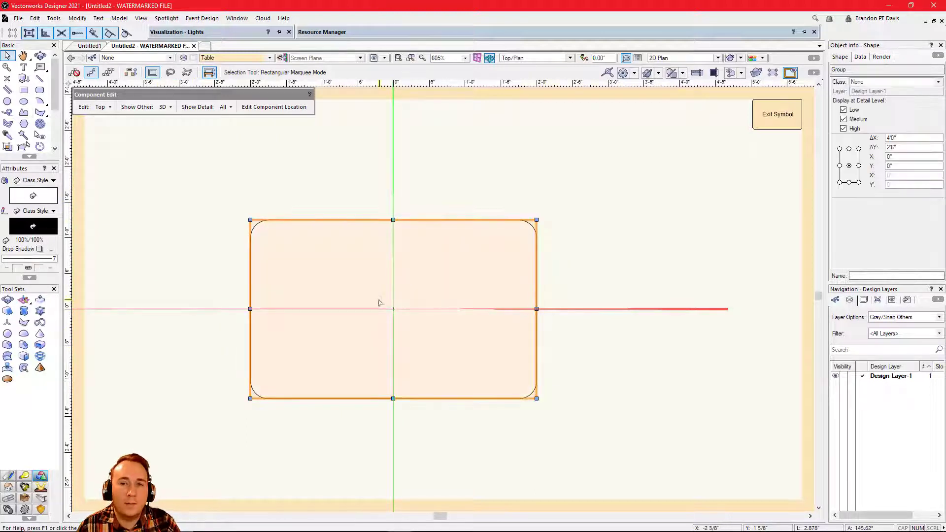
{"action": "left_click", "coordinate": [483, 122]}
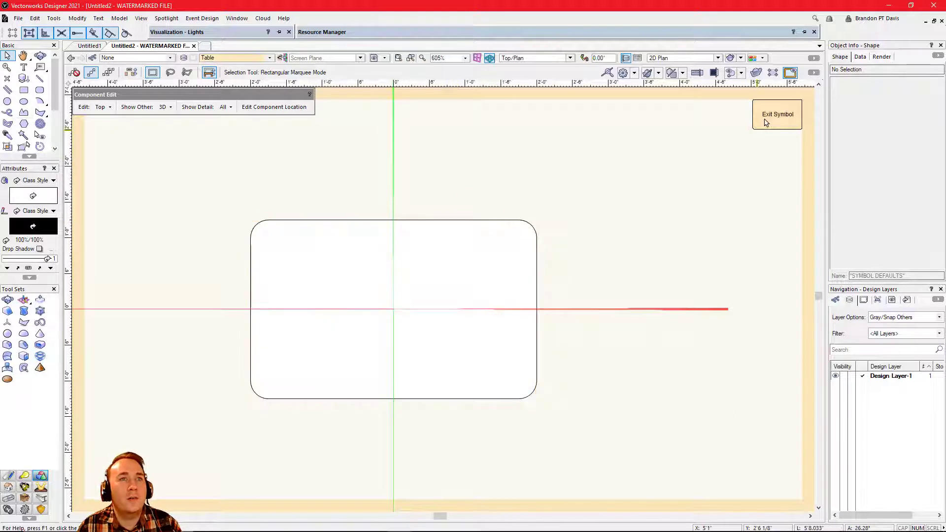
{"action": "left_click", "coordinate": [766, 123]}
Step: Examine the Table symbol in 3D and in Top/Plan view, selecting it to check its symbol type, and clear the selection
{"action": "key", "text": "c"}
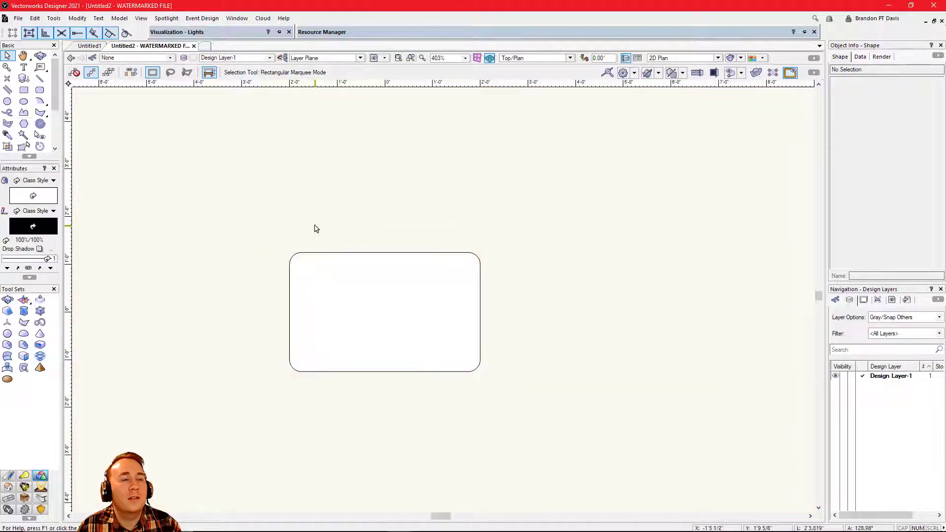
{"action": "mouse_move", "coordinate": [315, 228]}
{"action": "left_mouse_down"}
{"action": "mouse_move", "coordinate": [288, 294]}
{"action": "mouse_move", "coordinate": [336, 283]}
{"action": "mouse_move", "coordinate": [362, 209]}
{"action": "left_mouse_up"}
{"action": "key", "text": "F5"}
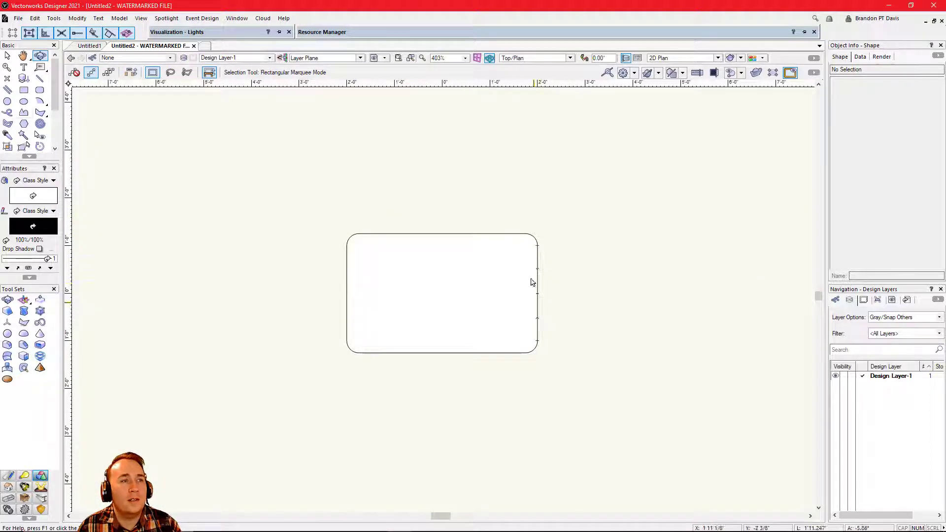
{"action": "left_click", "coordinate": [531, 281]}
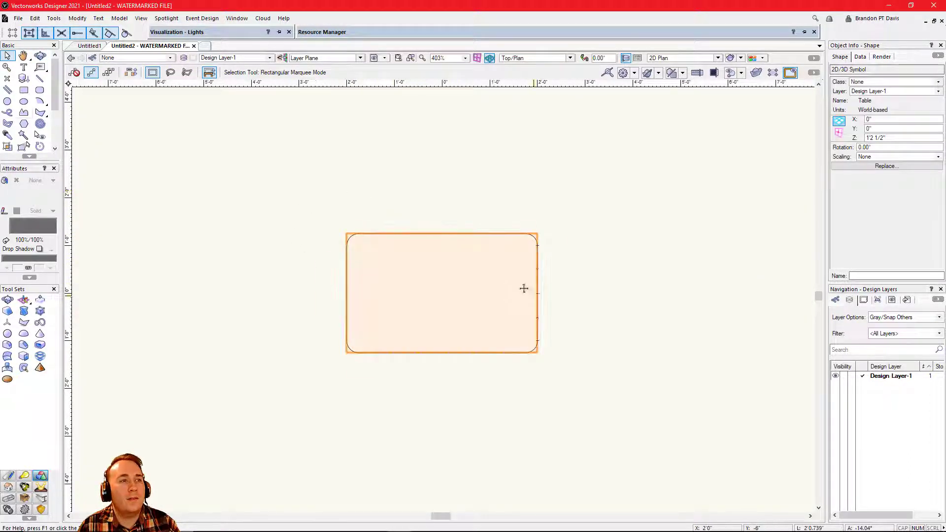
{"action": "key", "text": "shift+c"}
{"action": "left_click_drag", "start_coordinate": [634, 416], "coordinate": [462, 282]}
{"action": "key", "text": "ctrl+5"}
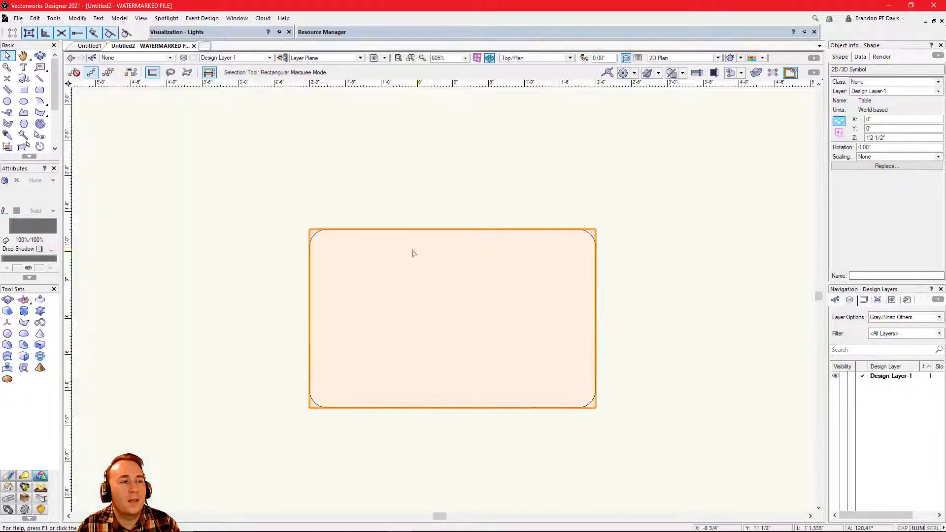
{"action": "scroll", "coordinate": [428, 320], "scroll_direction": "down", "scroll_amount": 2}
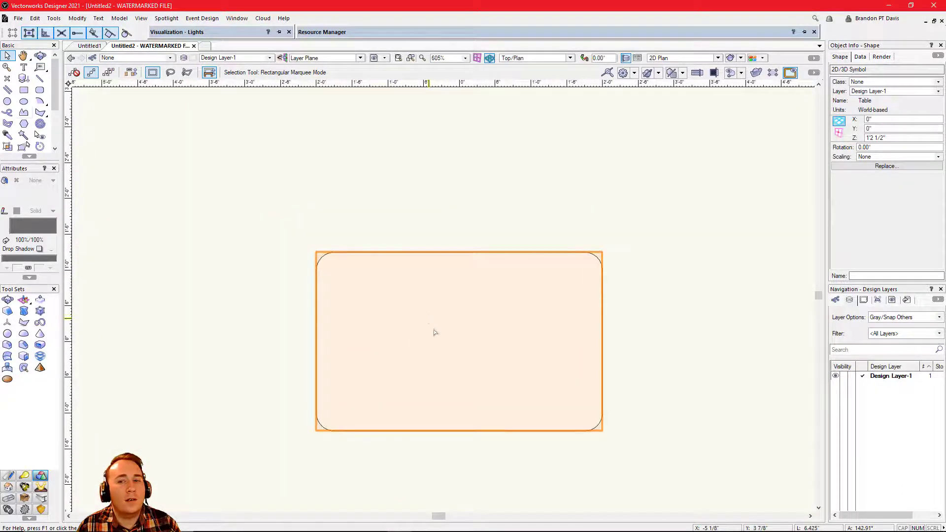
{"action": "left_click", "coordinate": [384, 222]}
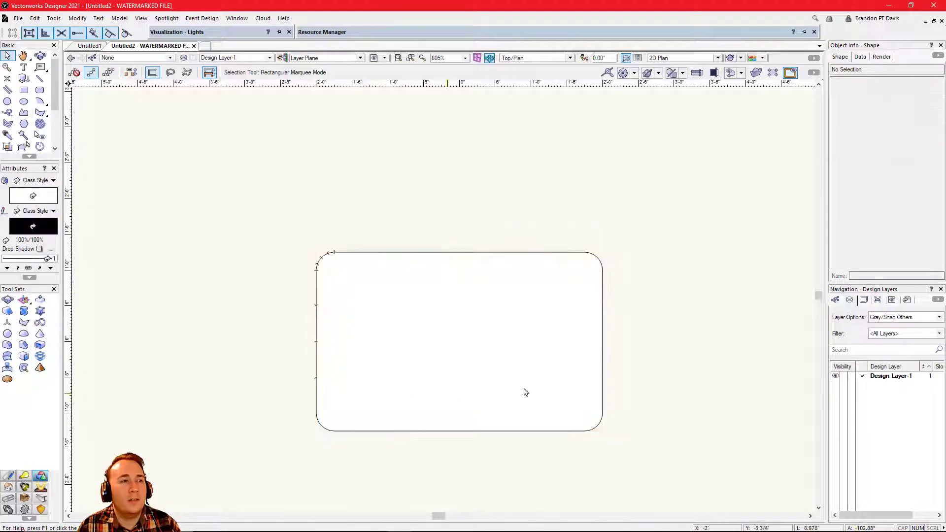